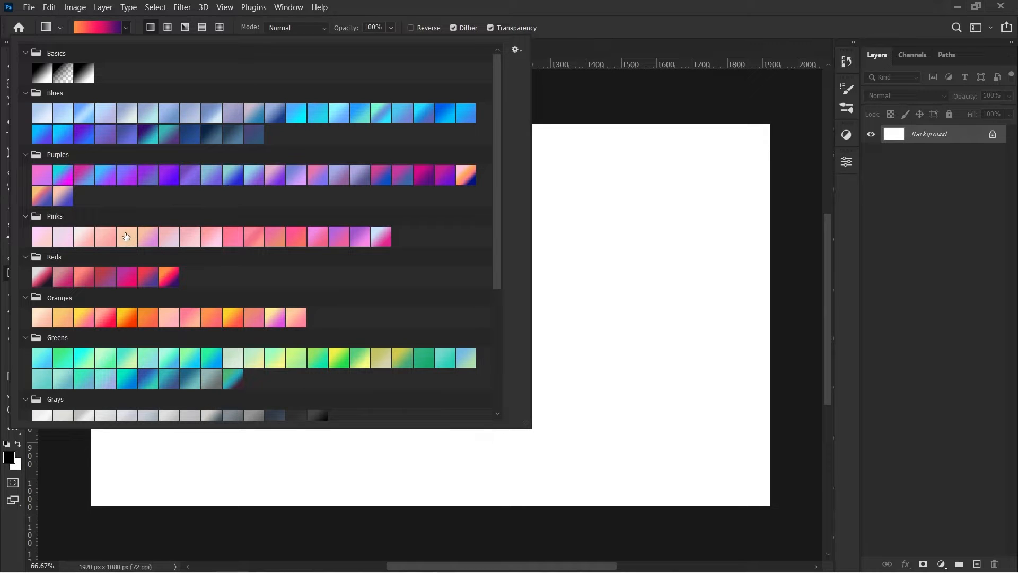
Add a new layer and fill it with the first Basics gradient, running horizontally from the canvas's left edge to its right edge
{"action": "left_click", "coordinate": [37, 76]}
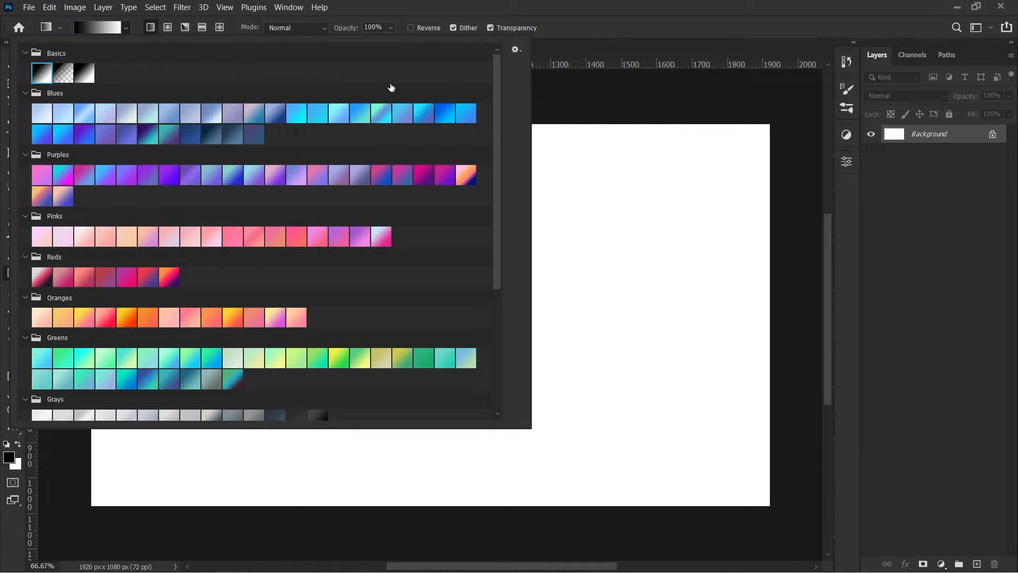
{"action": "left_click", "coordinate": [591, 30]}
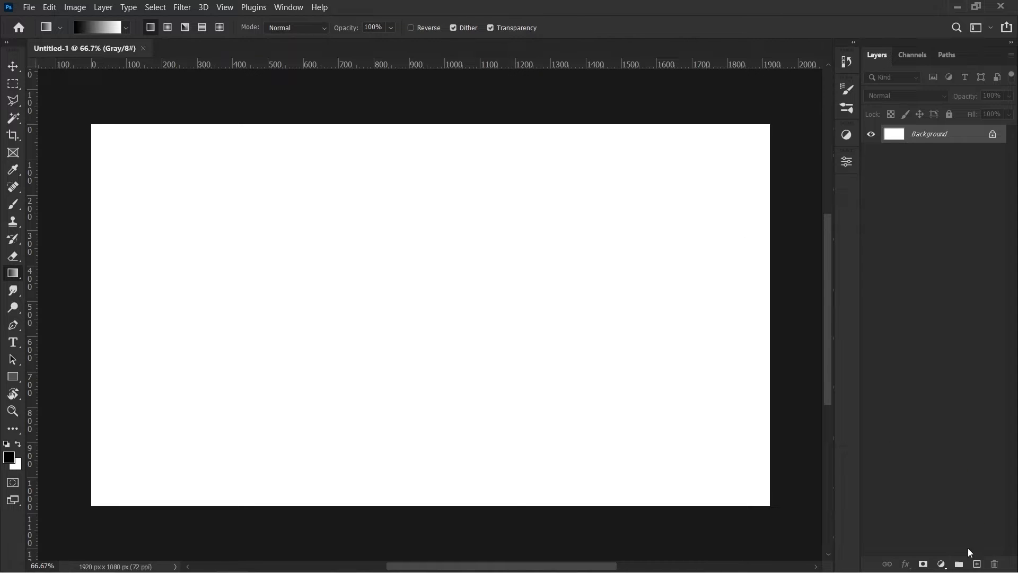
{"action": "left_click", "coordinate": [977, 565]}
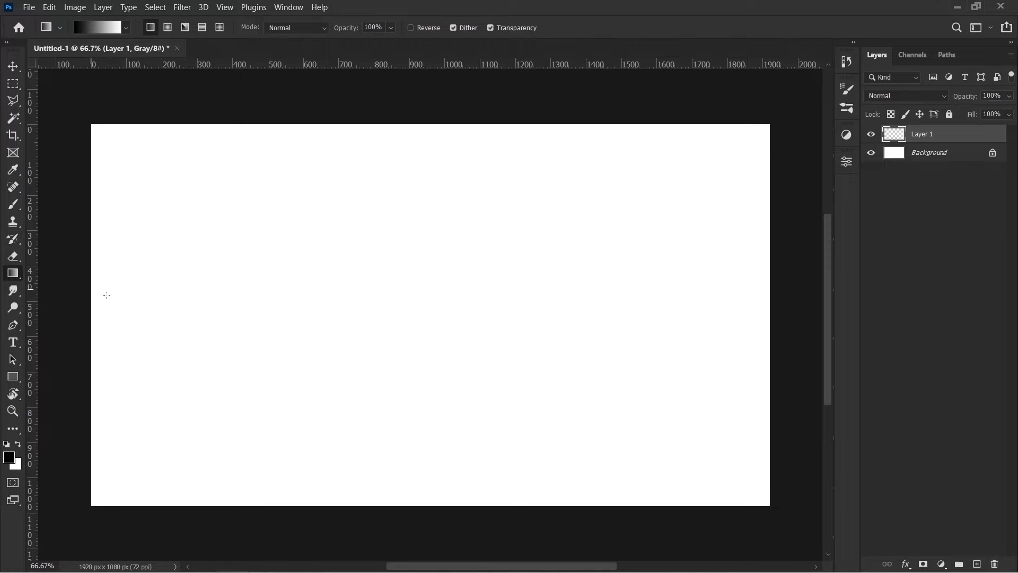
{"action": "left_click_drag", "start_coordinate": [84, 298], "coordinate": [774, 297]}
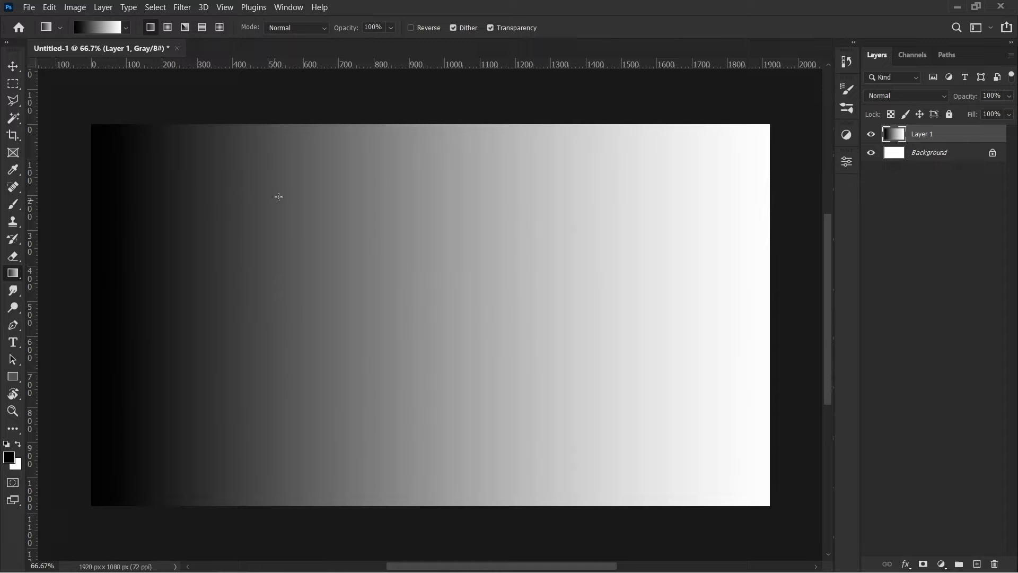
Redraw the layer's gradient from the top, bottom and lower-left, ending with a short, nearly horizontal one from the left edge
{"action": "left_click_drag", "start_coordinate": [613, 106], "coordinate": [477, 282]}
{"action": "left_click_drag", "start_coordinate": [690, 551], "coordinate": [613, 371]}
{"action": "left_click_drag", "start_coordinate": [233, 520], "coordinate": [318, 350]}
{"action": "left_click_drag", "start_coordinate": [74, 297], "coordinate": [268, 318]}
With the black-to-transparent Basics gradient, add dark fades inward from the canvas's upper right, top, upper-left, lower-left and bottom edges
{"action": "left_click", "coordinate": [125, 26]}
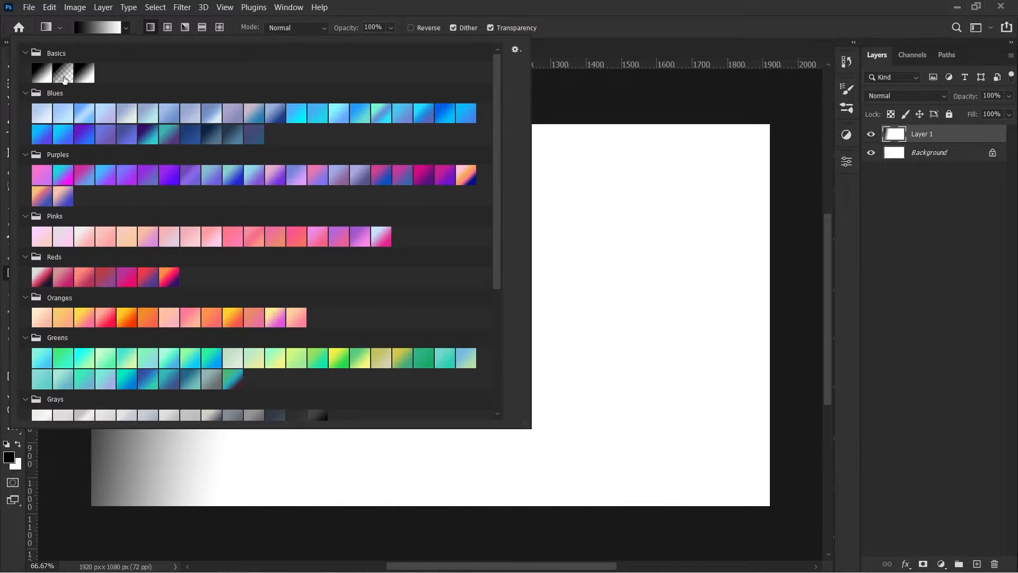
{"action": "left_click", "coordinate": [65, 78]}
{"action": "left_click", "coordinate": [596, 30]}
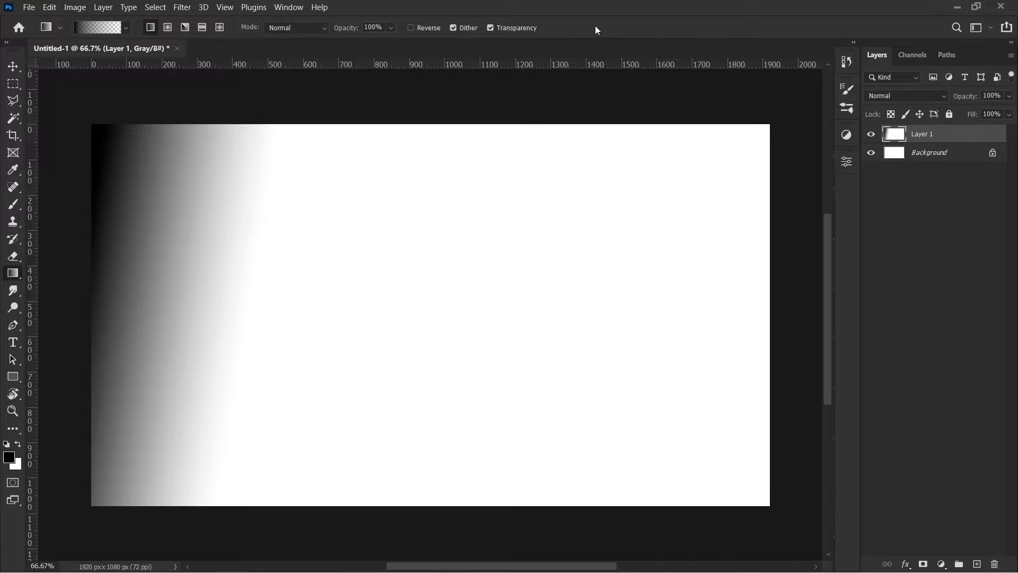
{"action": "left_click_drag", "start_coordinate": [581, 112], "coordinate": [490, 241]}
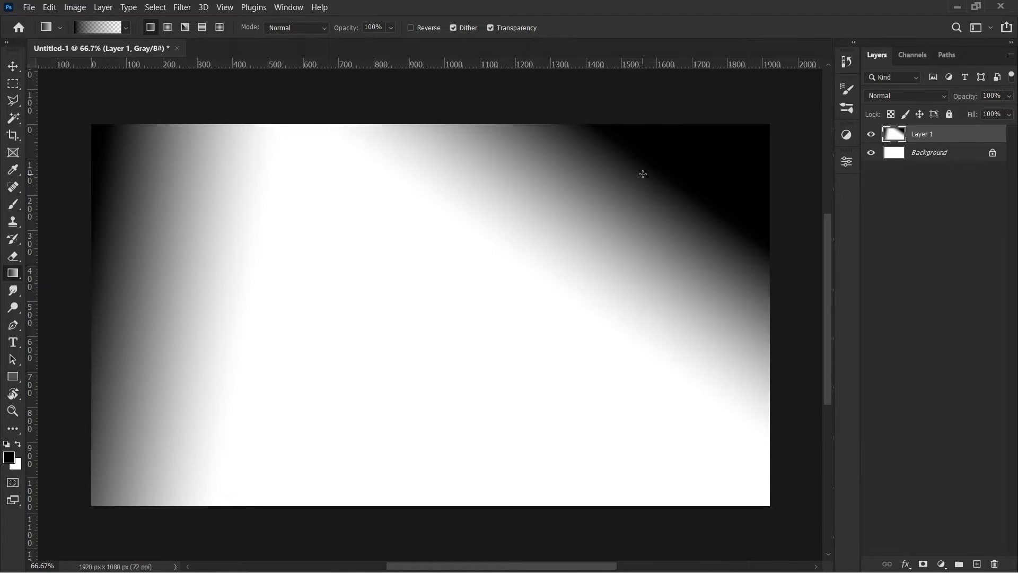
{"action": "left_click_drag", "start_coordinate": [396, 102], "coordinate": [392, 182]}
{"action": "left_click_drag", "start_coordinate": [201, 103], "coordinate": [216, 152]}
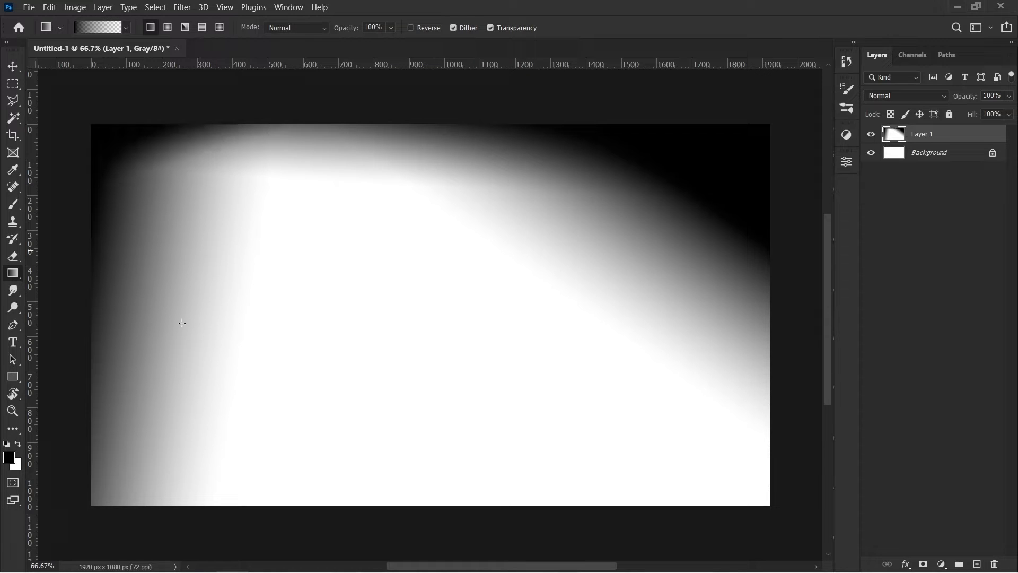
{"action": "left_click_drag", "start_coordinate": [73, 481], "coordinate": [189, 524]}
{"action": "left_click_drag", "start_coordinate": [310, 540], "coordinate": [310, 432]}
On a new layer with Layer 1 hidden, draw the Black, White gradient from the left edge to about three quarters across
{"action": "left_click", "coordinate": [123, 27]}
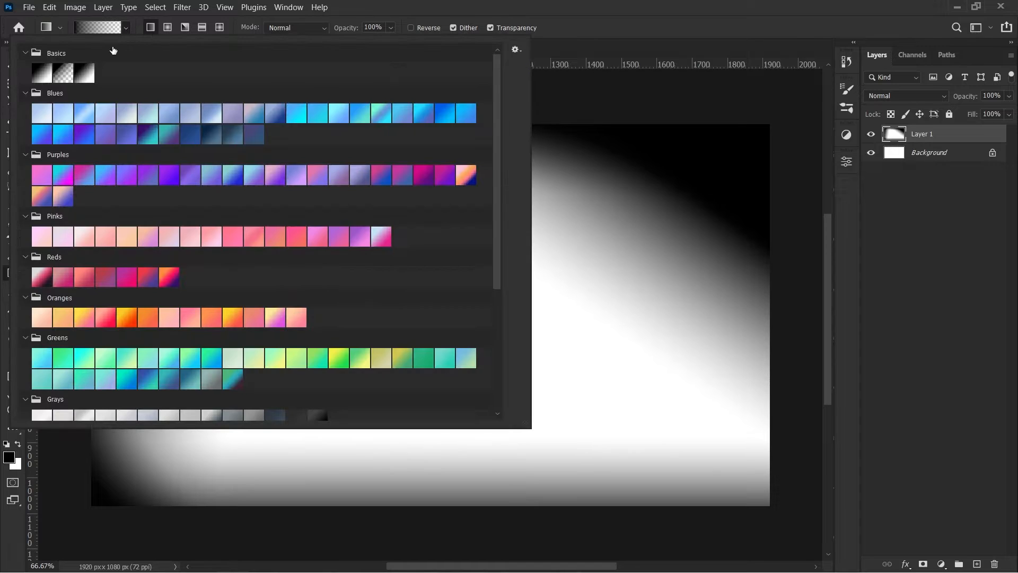
{"action": "left_click", "coordinate": [83, 72]}
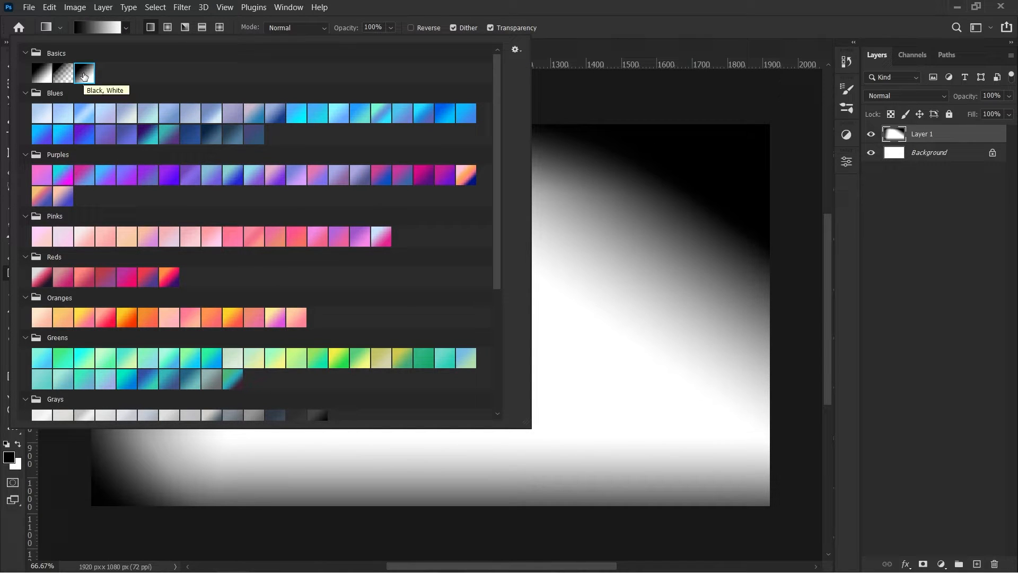
{"action": "left_click", "coordinate": [617, 36]}
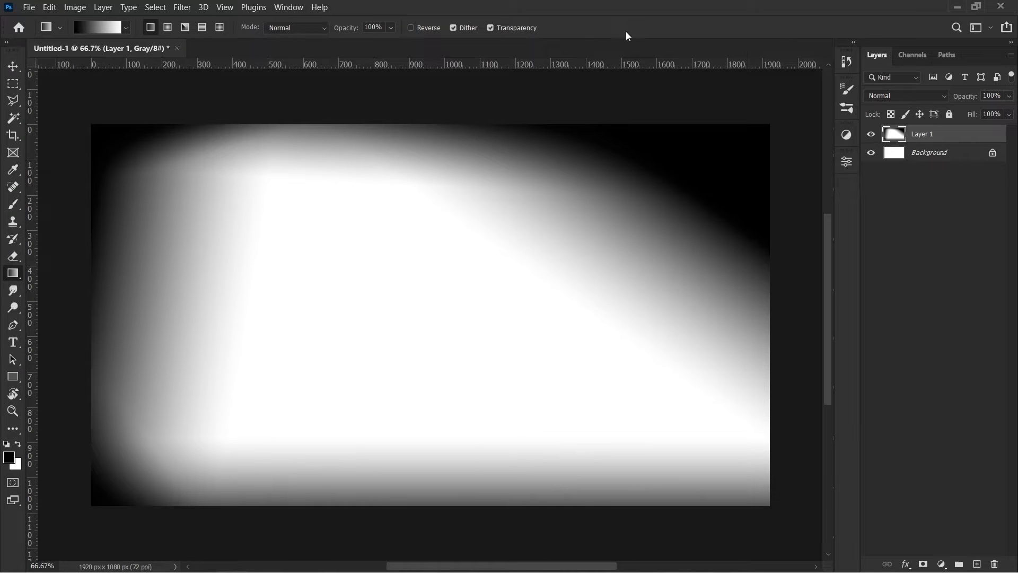
{"action": "left_click", "coordinate": [977, 564]}
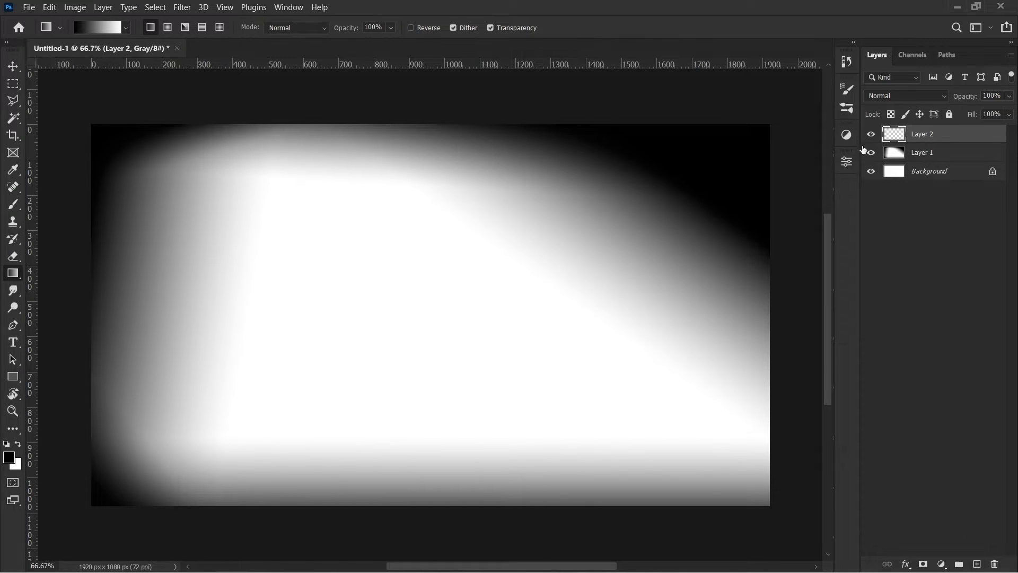
{"action": "left_click", "coordinate": [871, 153]}
{"action": "left_click_drag", "start_coordinate": [77, 245], "coordinate": [597, 251]}
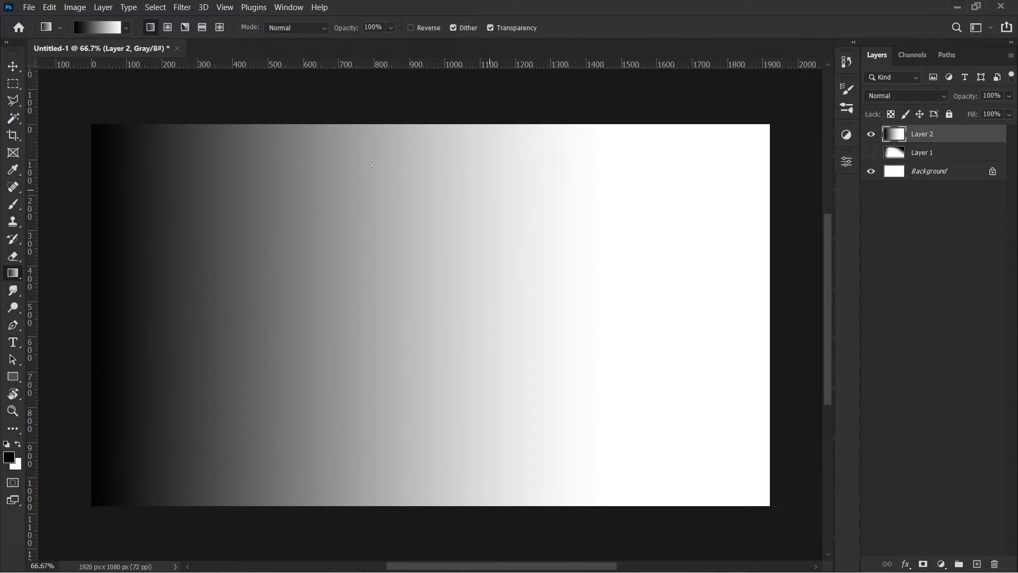
Start a new gradient preset and name it Gradient 1 in the Gradient Editor
{"action": "left_click", "coordinate": [125, 28]}
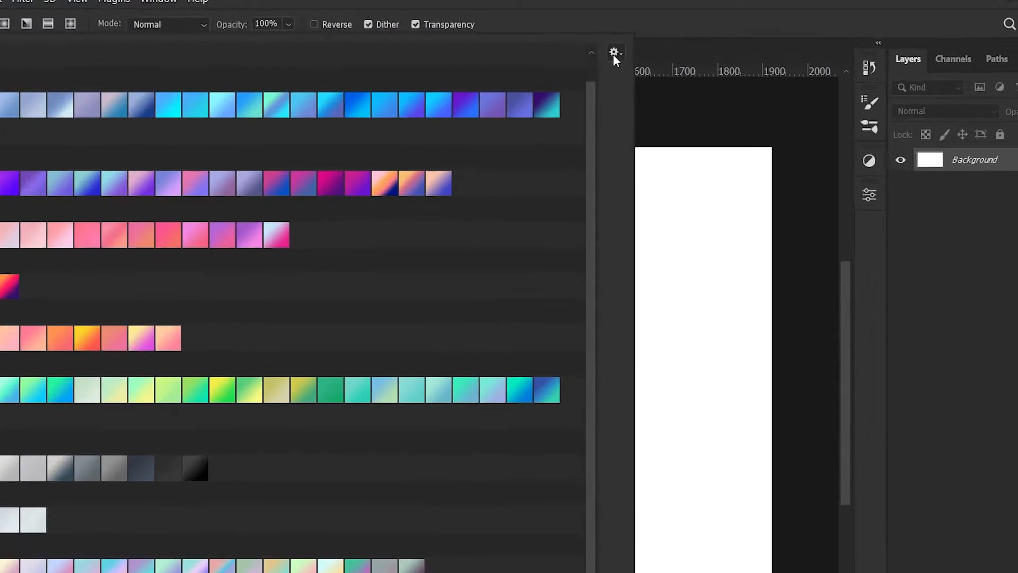
{"action": "left_click", "coordinate": [646, 50]}
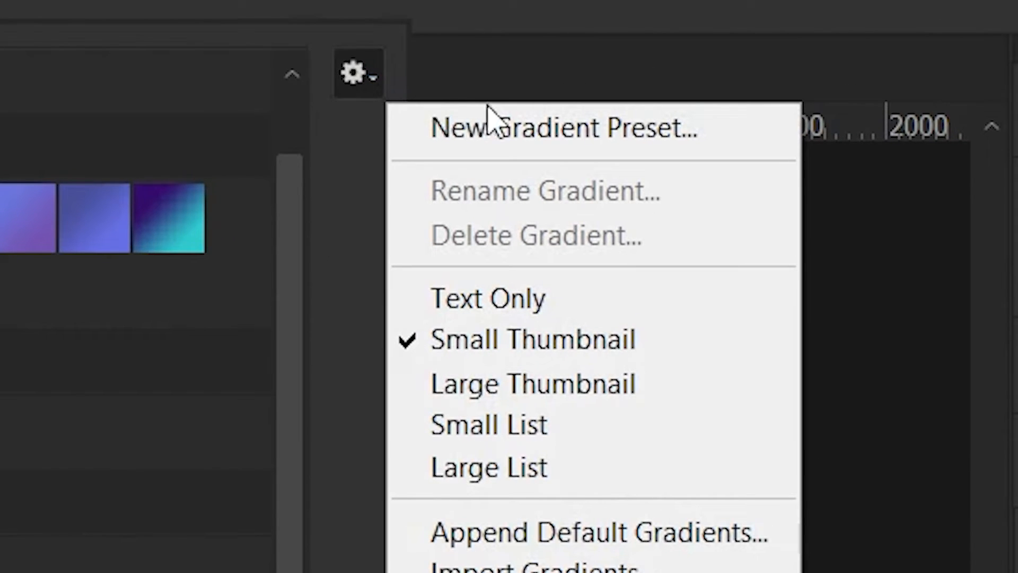
{"action": "left_click", "coordinate": [559, 136]}
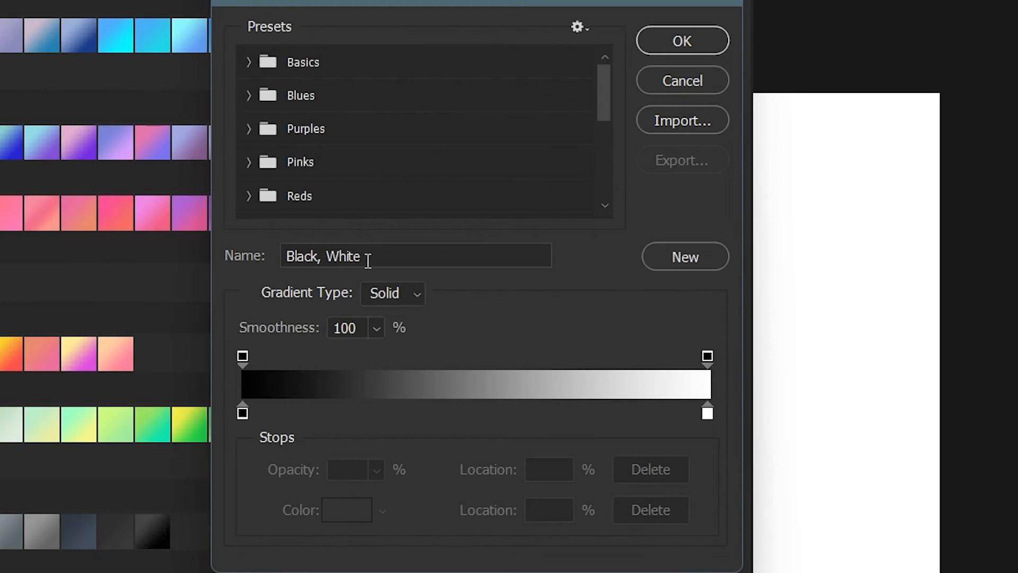
{"action": "left_click", "coordinate": [401, 247]}
{"action": "left_click_drag", "start_coordinate": [400, 247], "coordinate": [282, 259]}
{"action": "type", "text": "Gradient "}
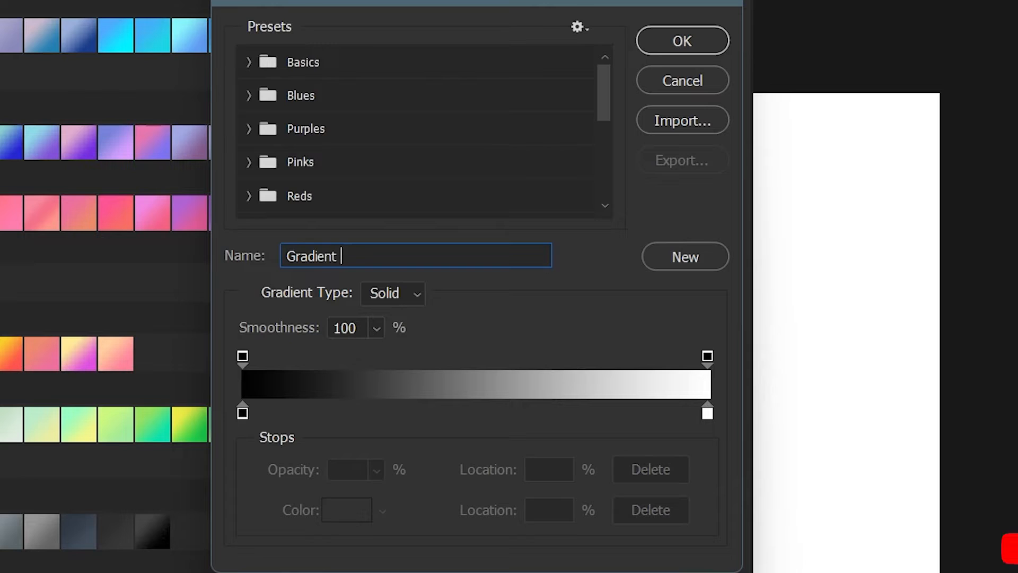
{"action": "type", "text": "1"}
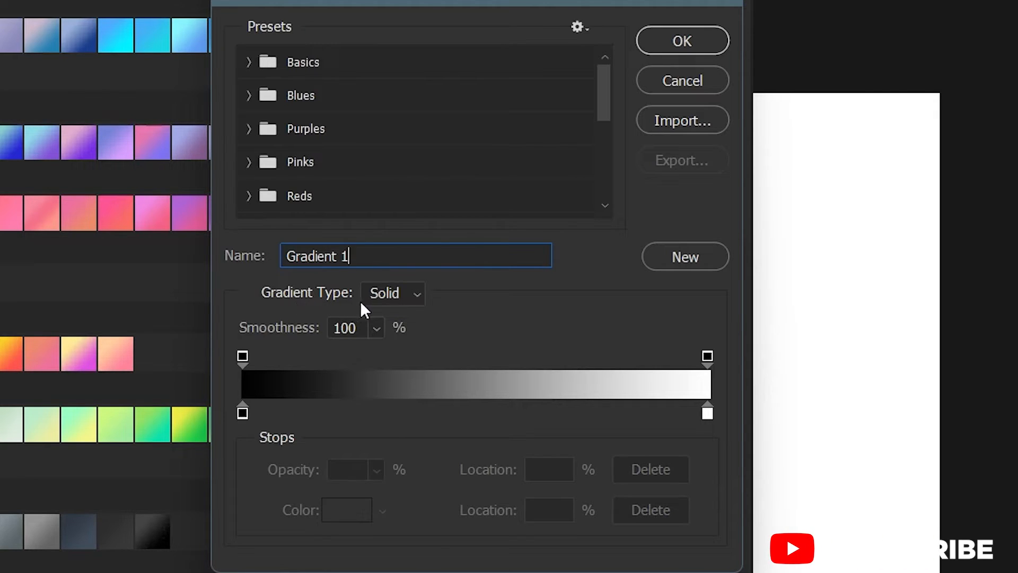
Set the gradient type to Noise with 50% roughness, and try the Add Transparency option before leaving it off
{"action": "left_click", "coordinate": [384, 294]}
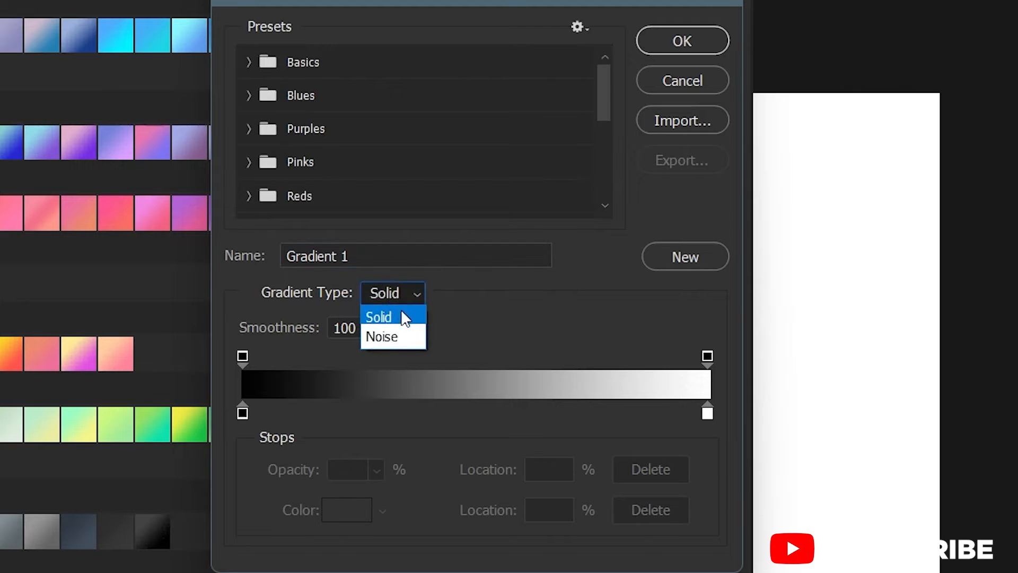
{"action": "left_click", "coordinate": [416, 335]}
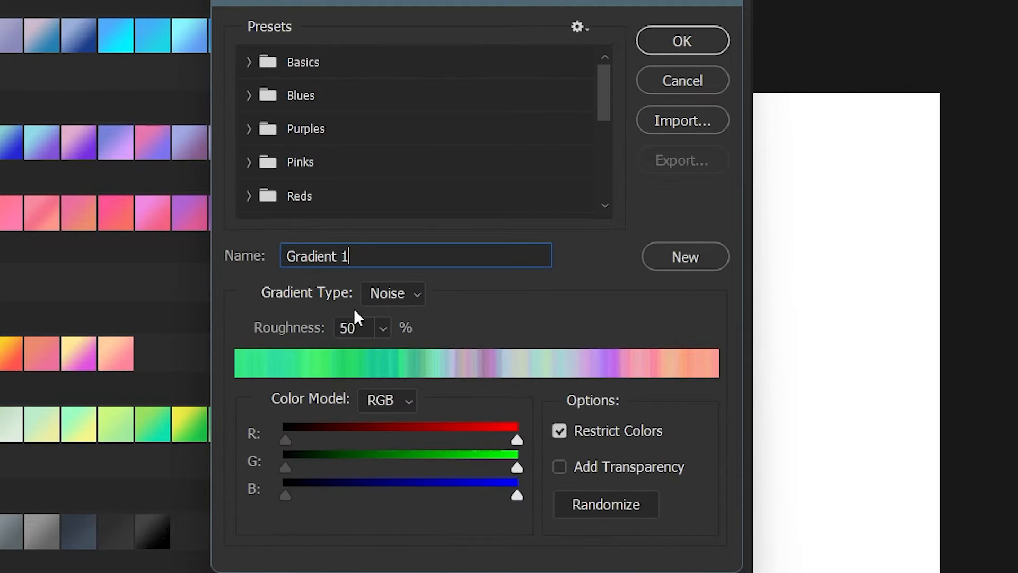
{"action": "left_click", "coordinate": [383, 330]}
{"action": "mouse_move", "coordinate": [395, 359]}
{"action": "left_mouse_down"}
{"action": "mouse_move", "coordinate": [419, 356]}
{"action": "mouse_move", "coordinate": [363, 357]}
{"action": "mouse_move", "coordinate": [425, 357]}
{"action": "mouse_move", "coordinate": [366, 359]}
{"action": "mouse_move", "coordinate": [415, 359]}
{"action": "left_mouse_up"}
{"action": "left_click_drag", "start_coordinate": [365, 328], "coordinate": [334, 328]}
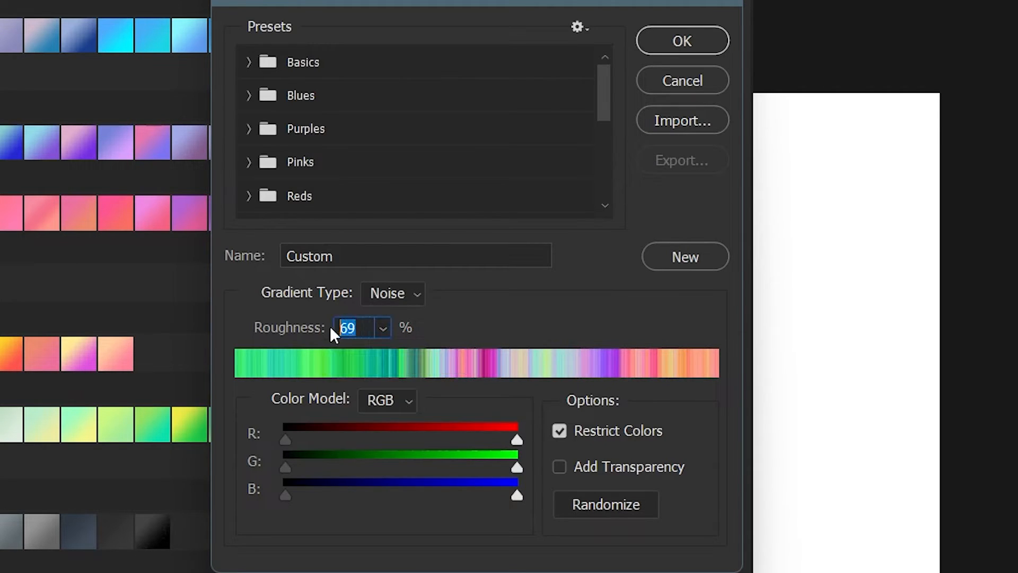
{"action": "type", "text": "50"}
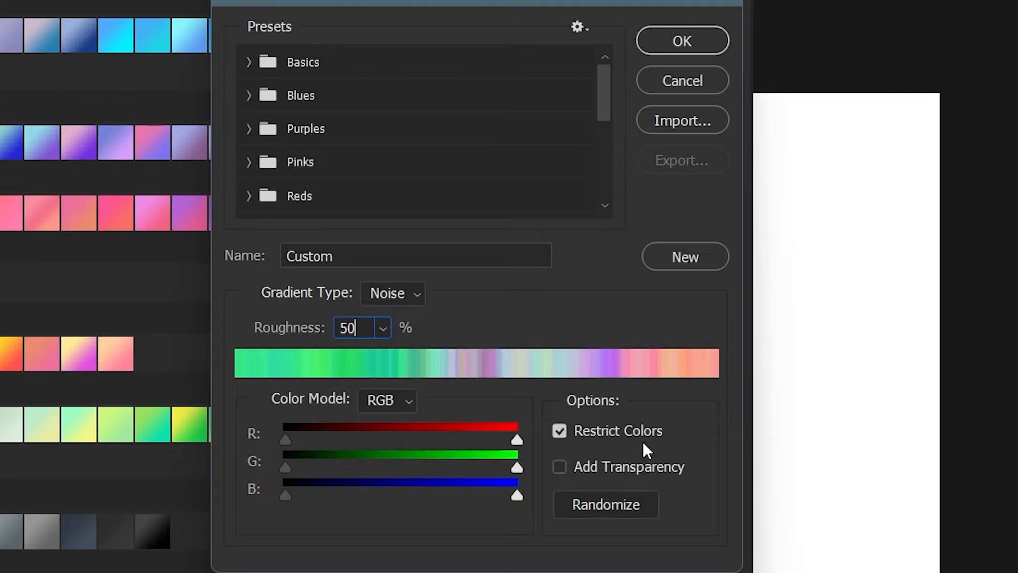
{"action": "left_click", "coordinate": [561, 467]}
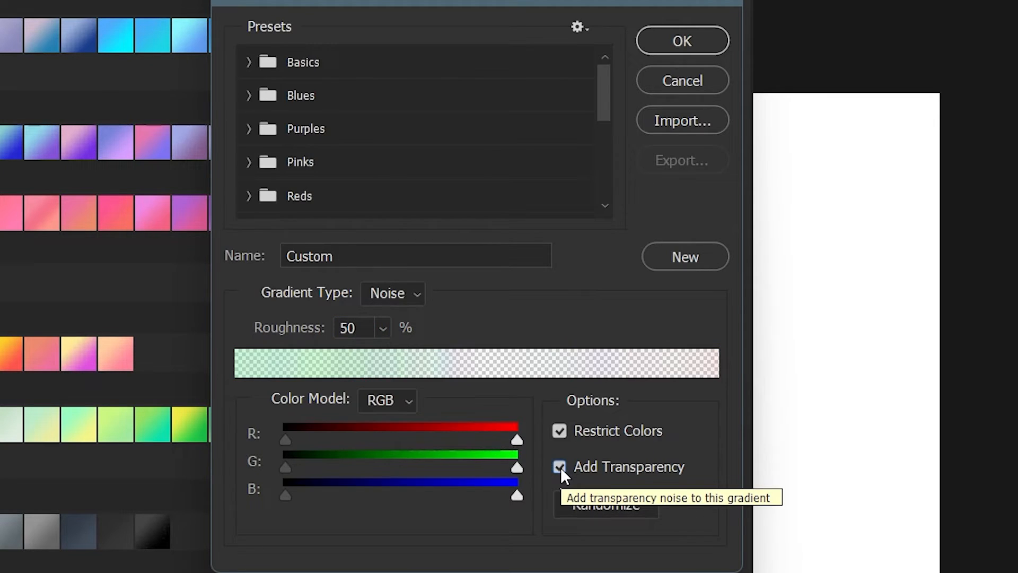
{"action": "left_click", "coordinate": [561, 467]}
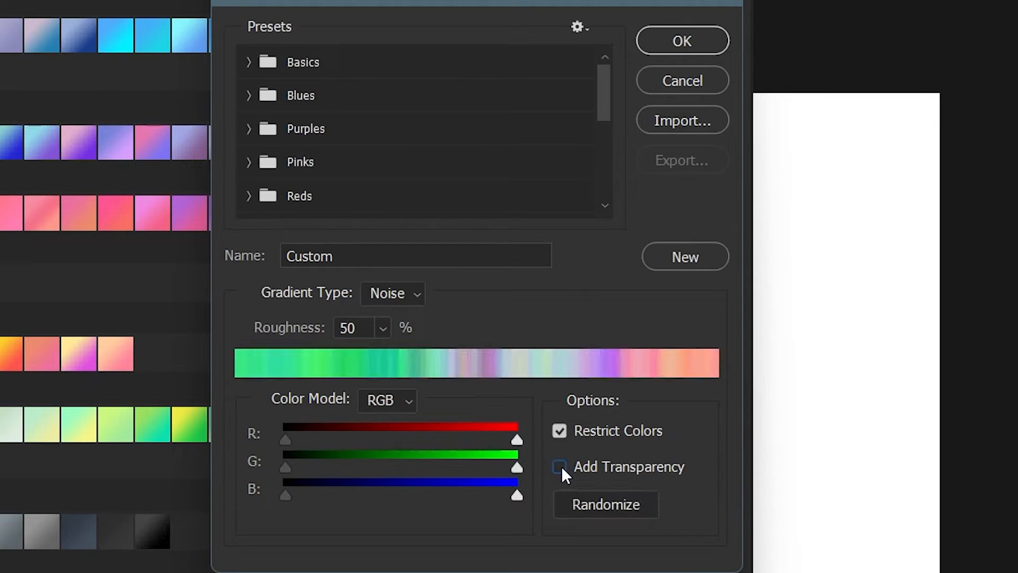
Randomize the noise gradient's colours repeatedly until it runs from pink through purple to orange and yellow-green
{"action": "left_click", "coordinate": [587, 505]}
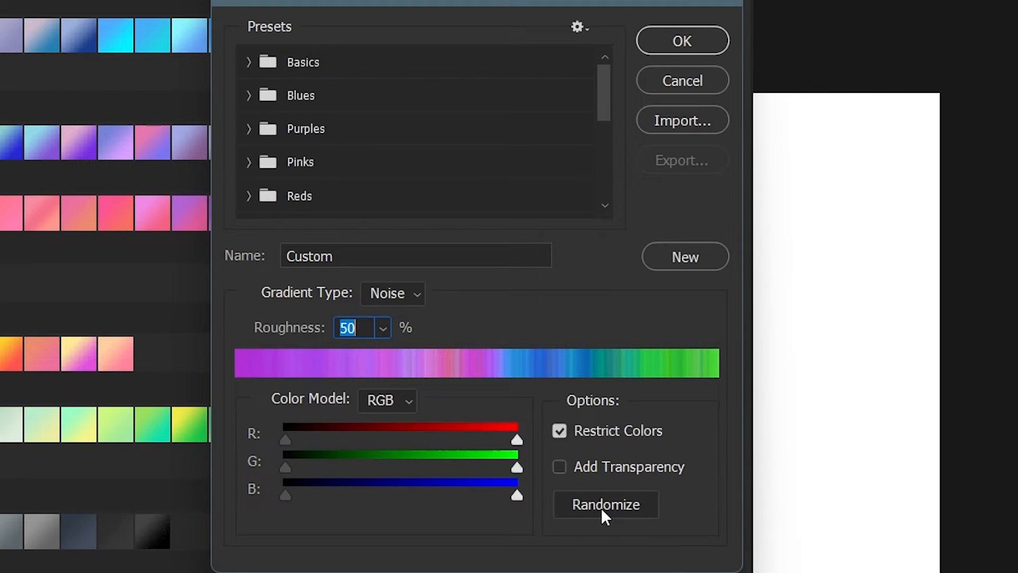
{"action": "left_click", "coordinate": [600, 505]}
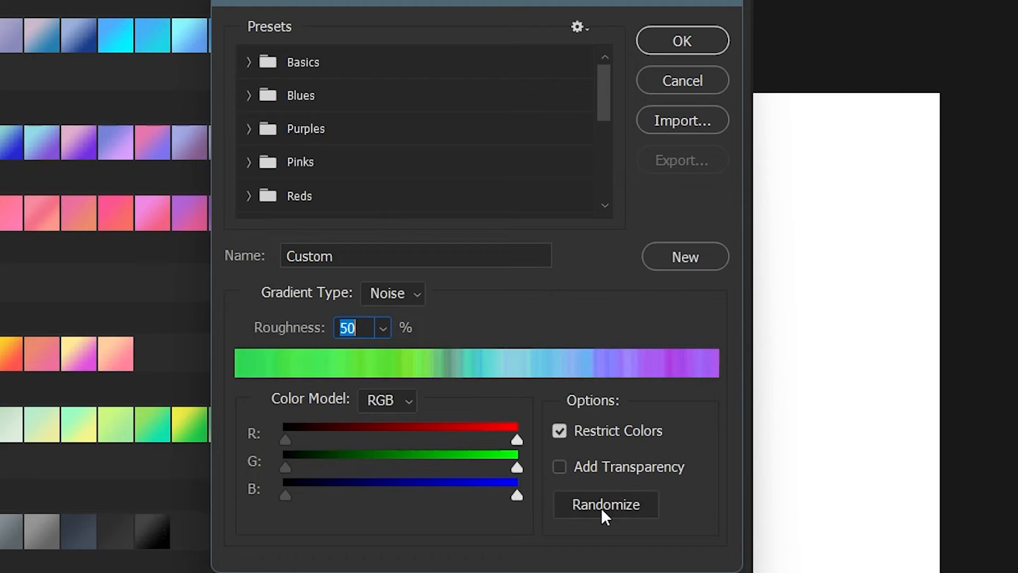
{"action": "left_click", "coordinate": [600, 505]}
{"action": "left_click", "coordinate": [600, 505]}
{"action": "left_click", "coordinate": [601, 505]}
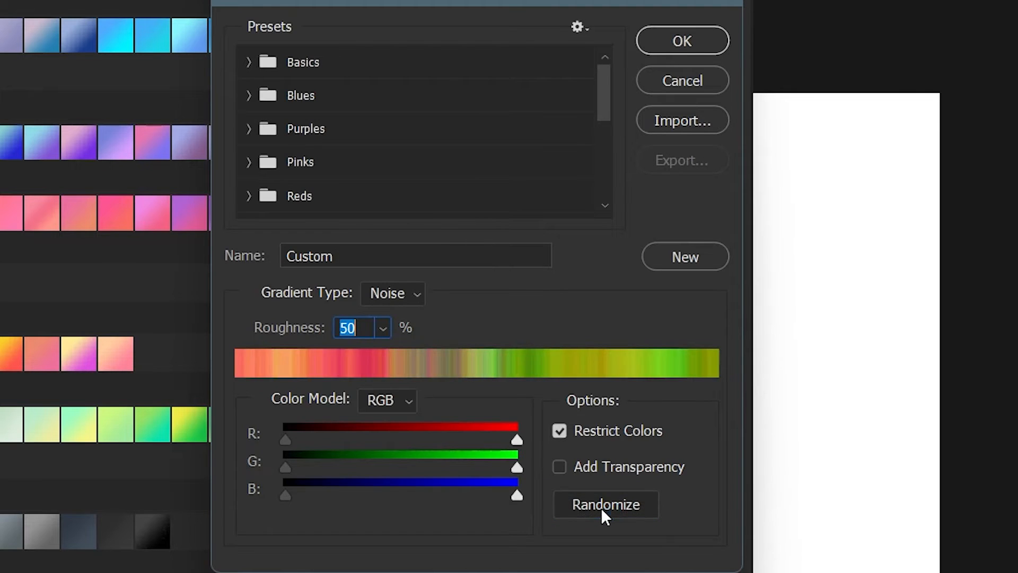
{"action": "left_click", "coordinate": [601, 505]}
{"action": "left_click", "coordinate": [602, 510]}
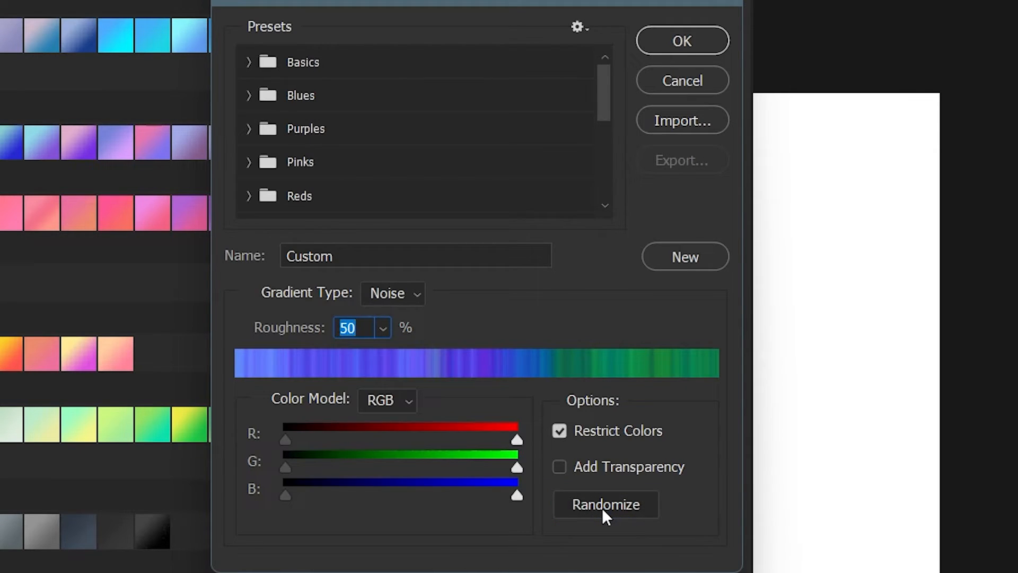
{"action": "left_click", "coordinate": [603, 508]}
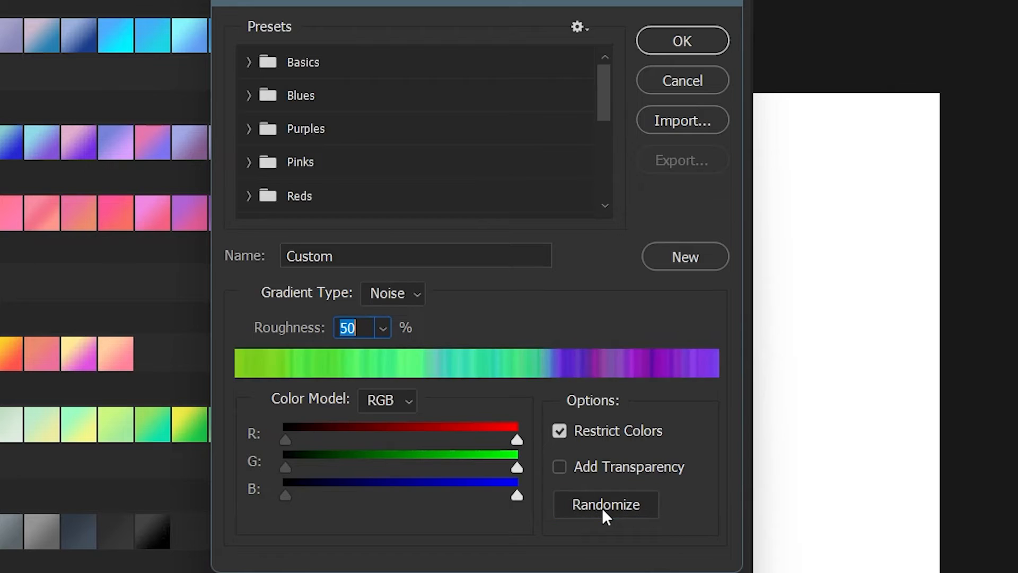
{"action": "left_click", "coordinate": [602, 507]}
{"action": "left_click", "coordinate": [603, 507]}
{"action": "left_click", "coordinate": [603, 507]}
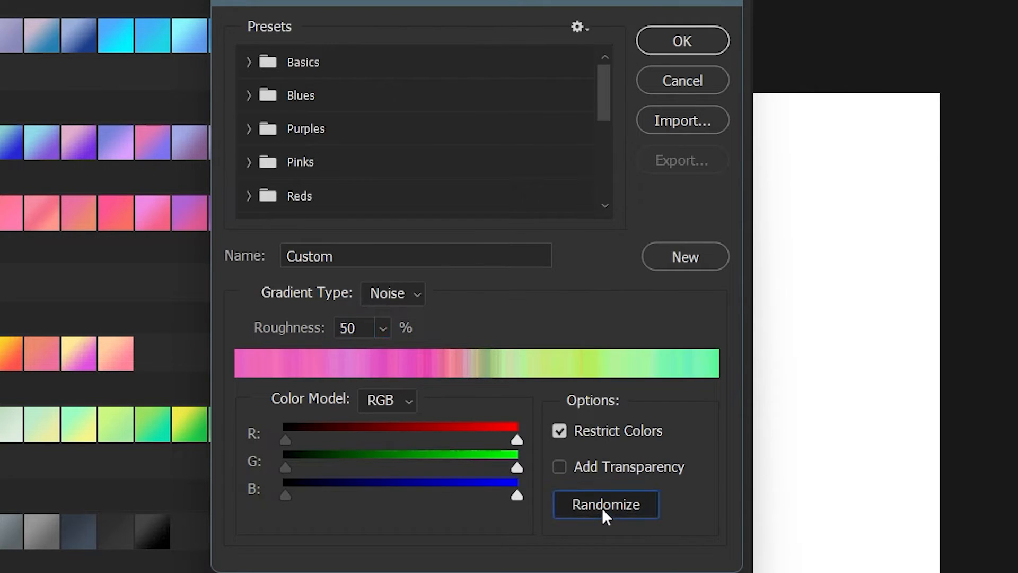
{"action": "left_click", "coordinate": [603, 507]}
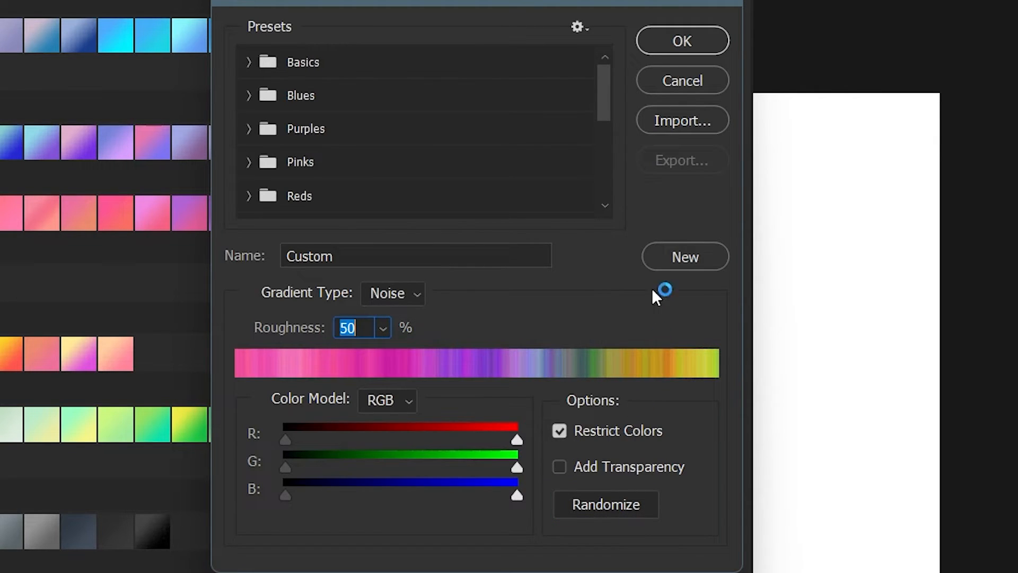
Save the noise gradient as a new preset and make it the Gradient tool's active gradient
{"action": "left_click", "coordinate": [686, 255]}
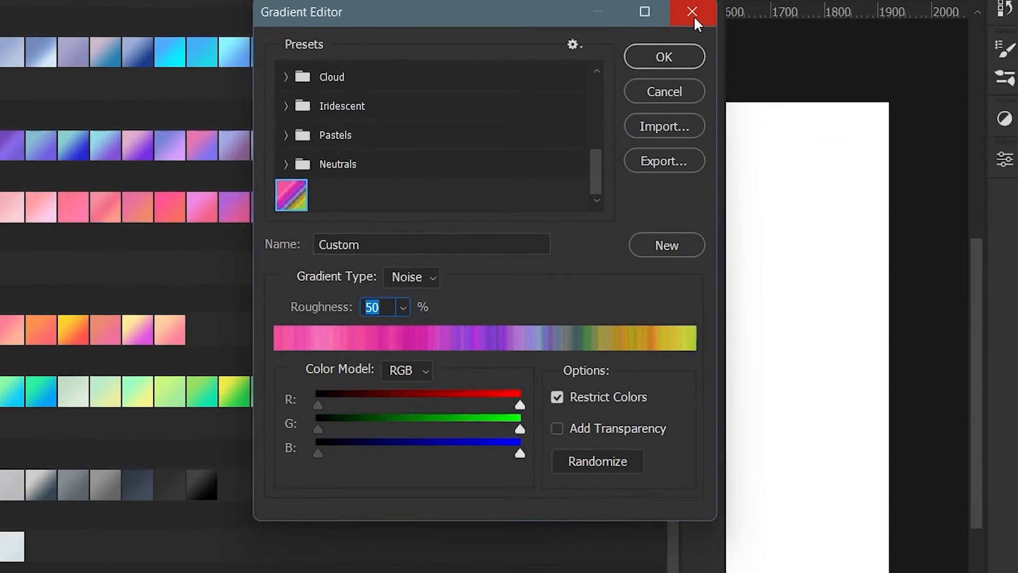
{"action": "left_click", "coordinate": [694, 12]}
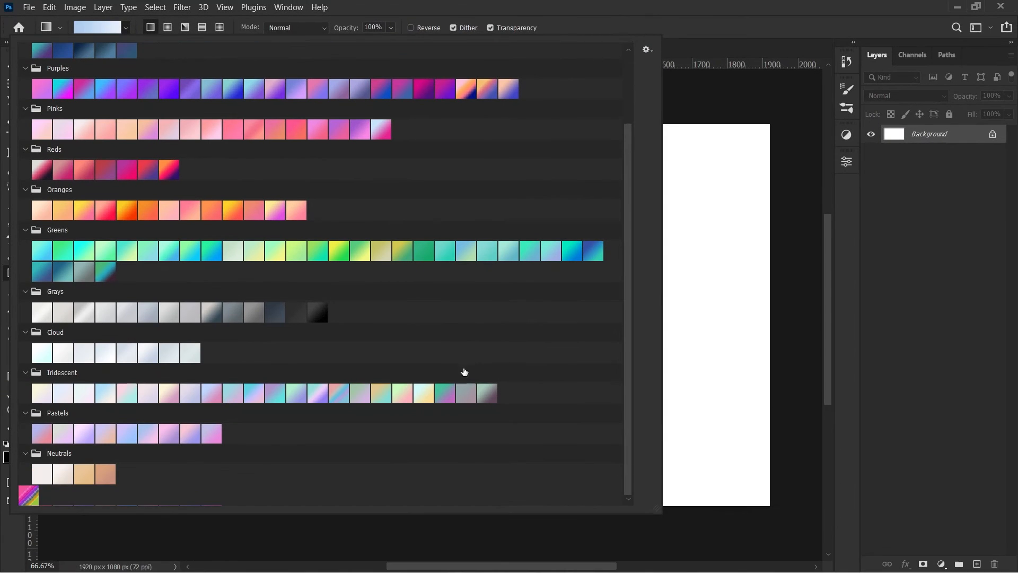
{"action": "left_click", "coordinate": [26, 496]}
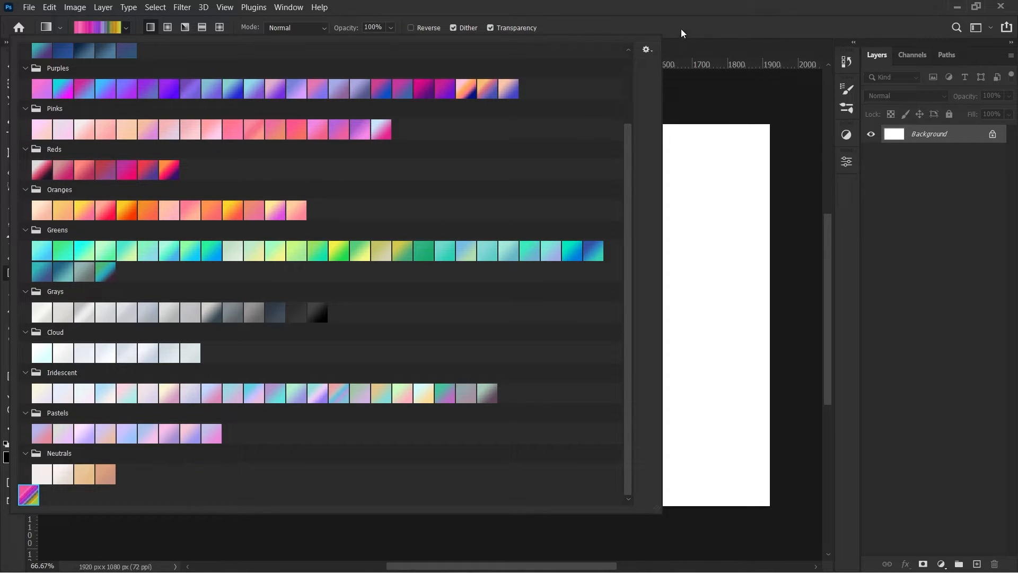
{"action": "left_click", "coordinate": [682, 27]}
{"action": "scroll", "coordinate": [424, 281], "scroll_direction": "down", "scroll_amount": 3}
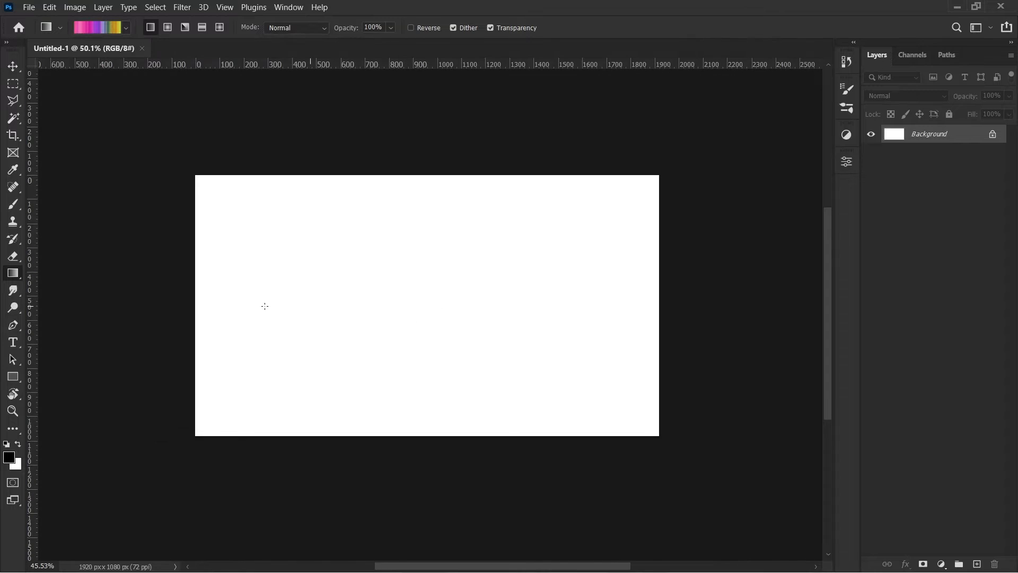
Fill the Background layer with the noise gradient, drawn linearly from the canvas's left edge to its right edge
{"action": "left_click_drag", "start_coordinate": [183, 298], "coordinate": [678, 302]}
{"action": "scroll", "coordinate": [425, 329], "scroll_direction": "up", "scroll_amount": 3}
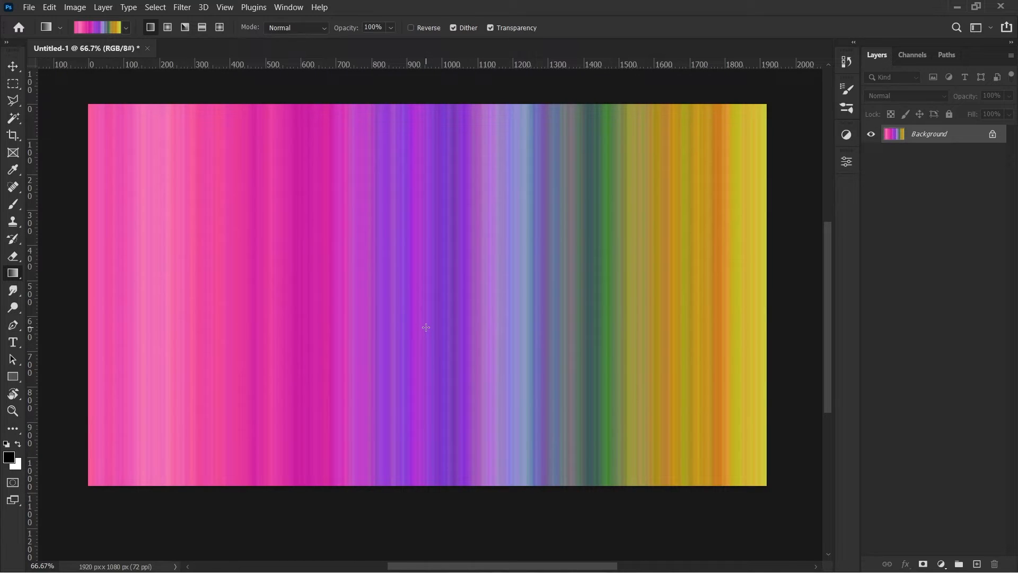
{"action": "scroll", "coordinate": [426, 327], "scroll_direction": "down", "scroll_amount": 2}
{"action": "scroll", "coordinate": [425, 327], "scroll_direction": "up", "scroll_amount": 2}
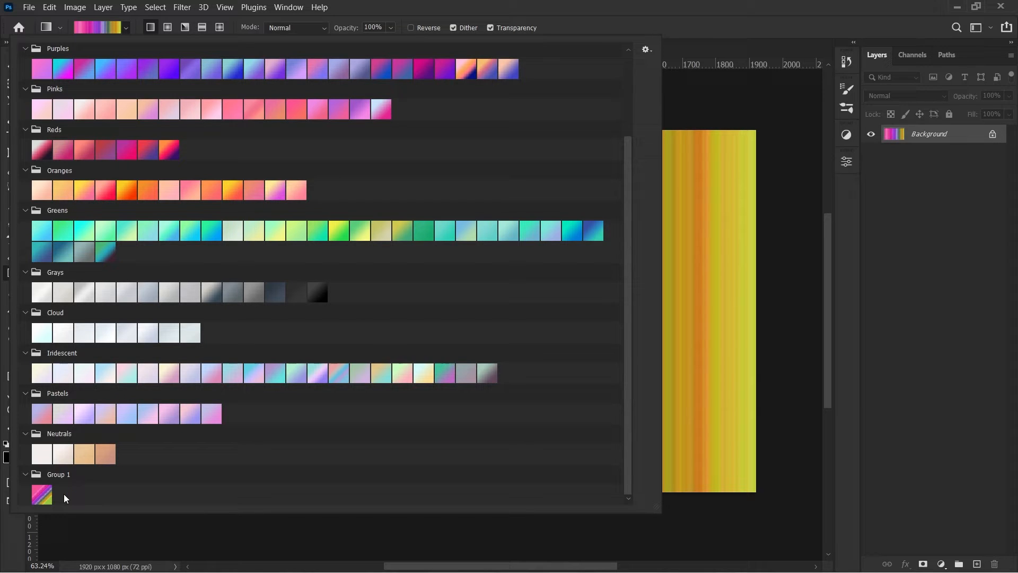
Create a gradient group named MY gradient and move the custom noise gradient preset into it
{"action": "right_click", "coordinate": [47, 494]}
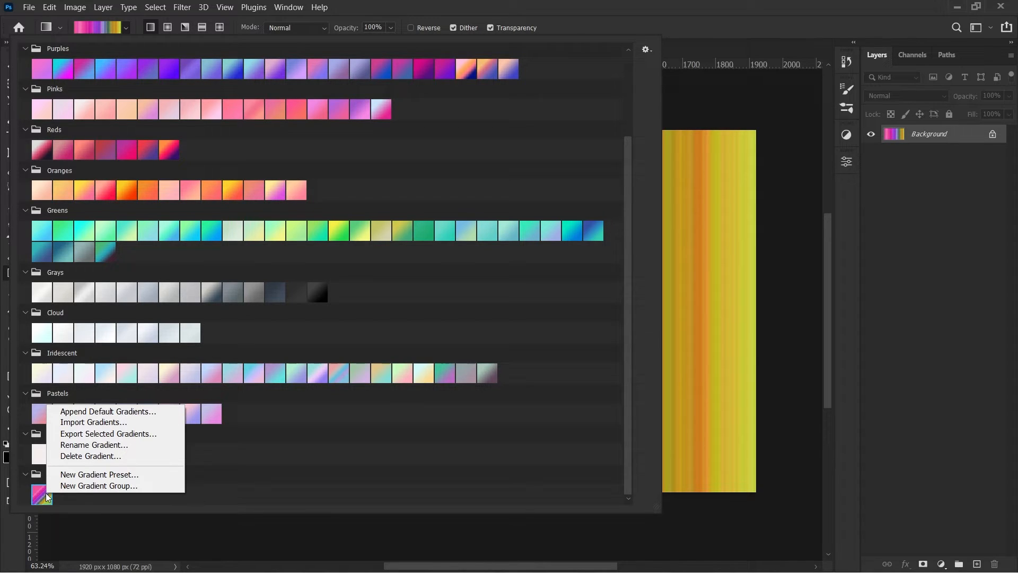
{"action": "left_click", "coordinate": [79, 486]}
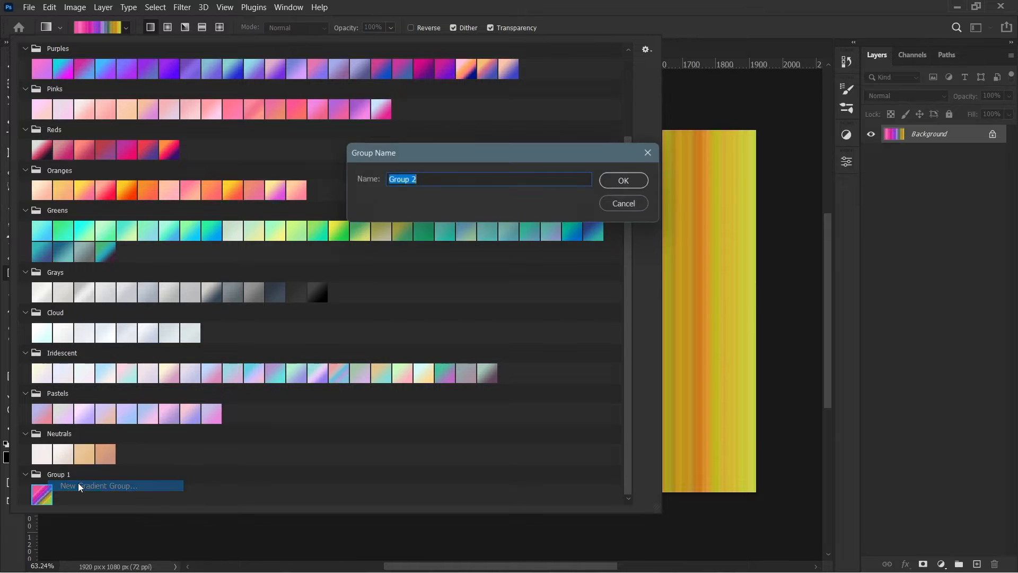
{"action": "type", "text": "M"}
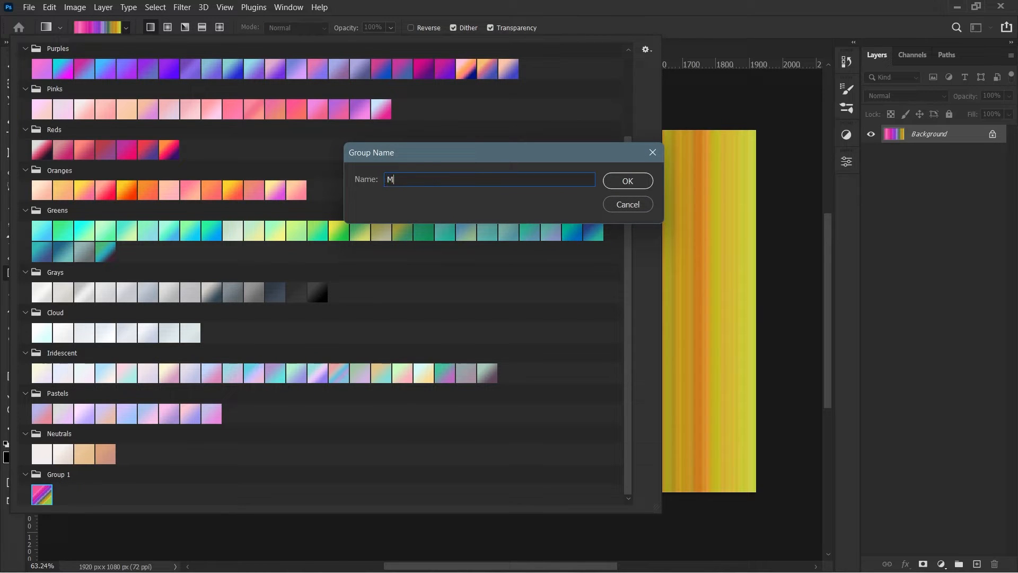
{"action": "type", "text": "Y gradient"}
{"action": "left_click", "coordinate": [643, 187]}
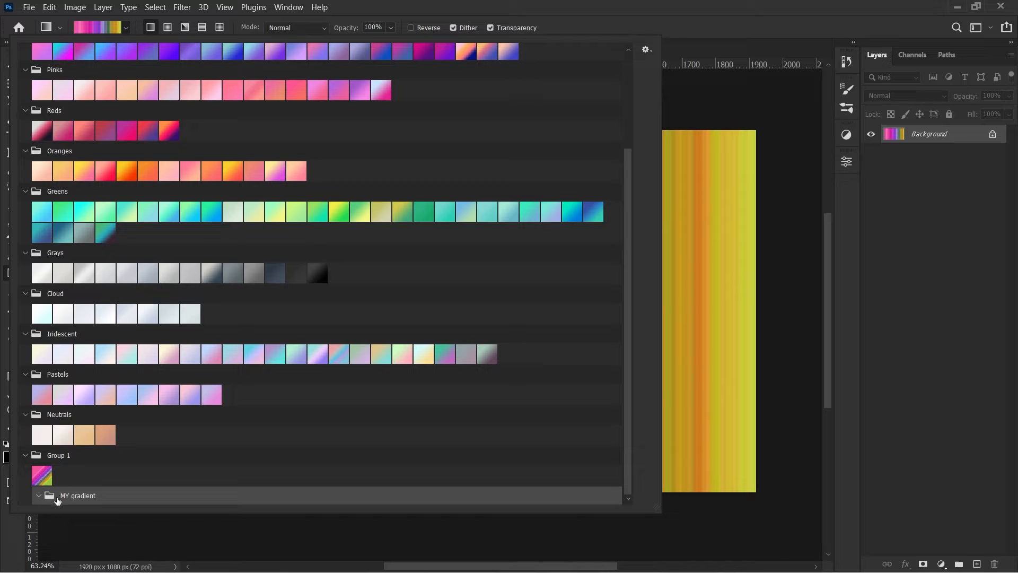
{"action": "left_click_drag", "start_coordinate": [42, 476], "coordinate": [75, 498]}
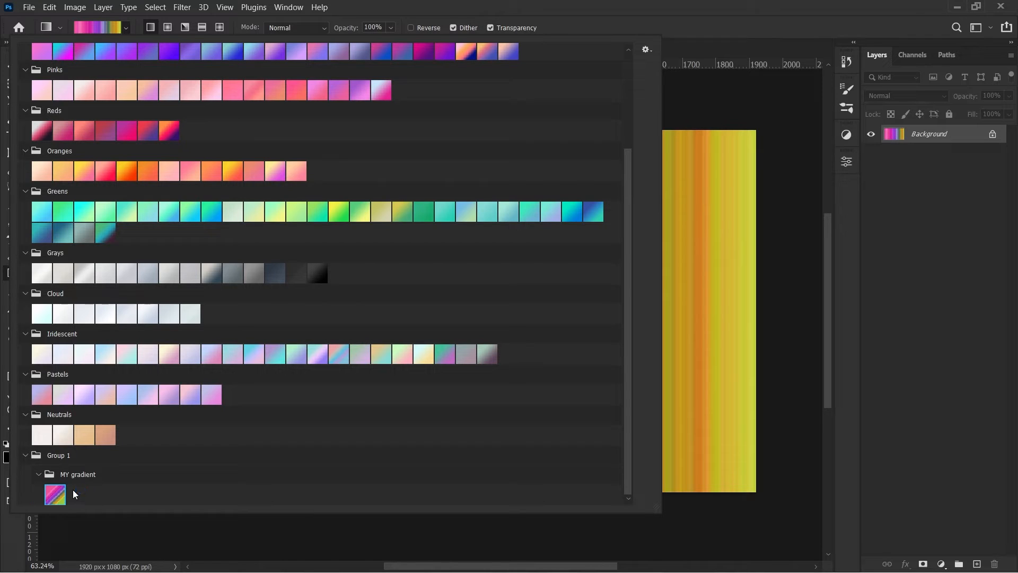
Export the custom gradient preset to the Desktop as a GRD file named My gradient
{"action": "right_click", "coordinate": [51, 495]}
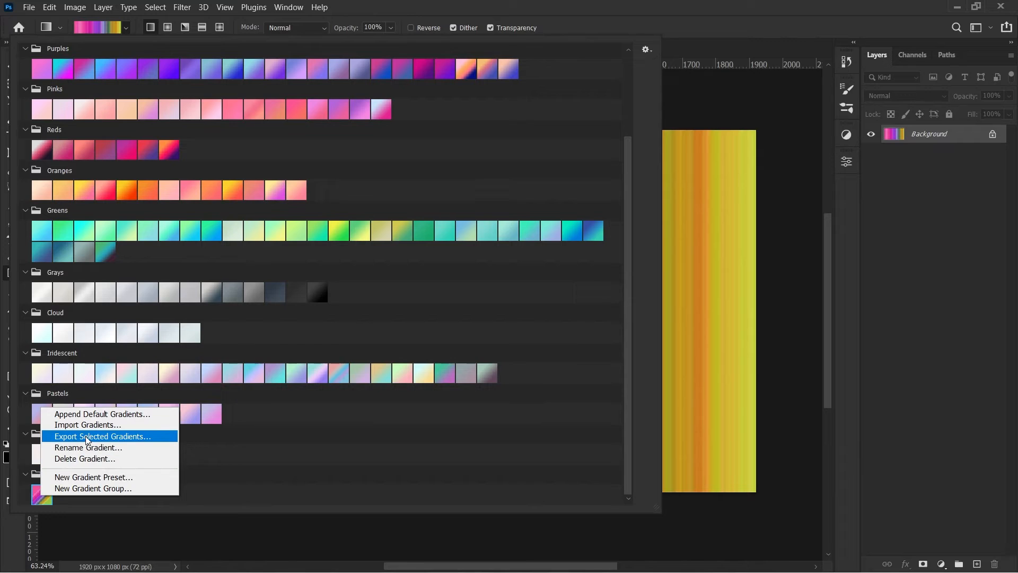
{"action": "left_click", "coordinate": [85, 436]}
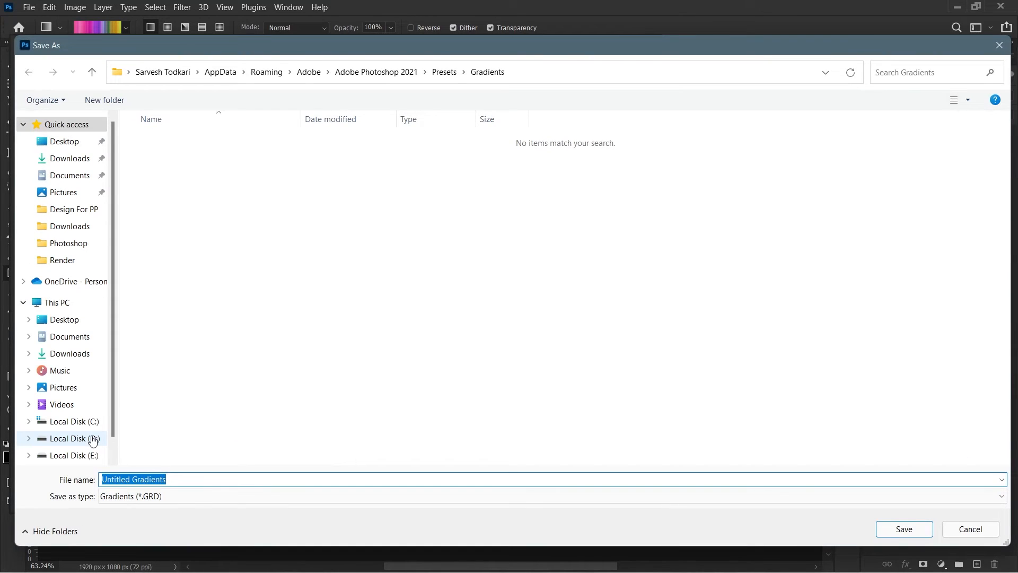
{"action": "left_click", "coordinate": [80, 144]}
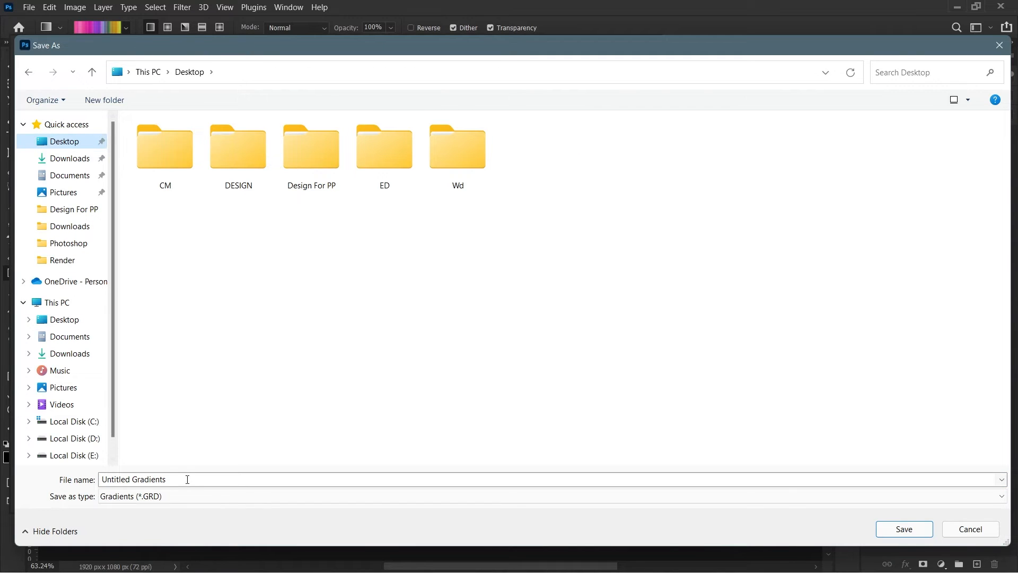
{"action": "type", "text": "My gra"}
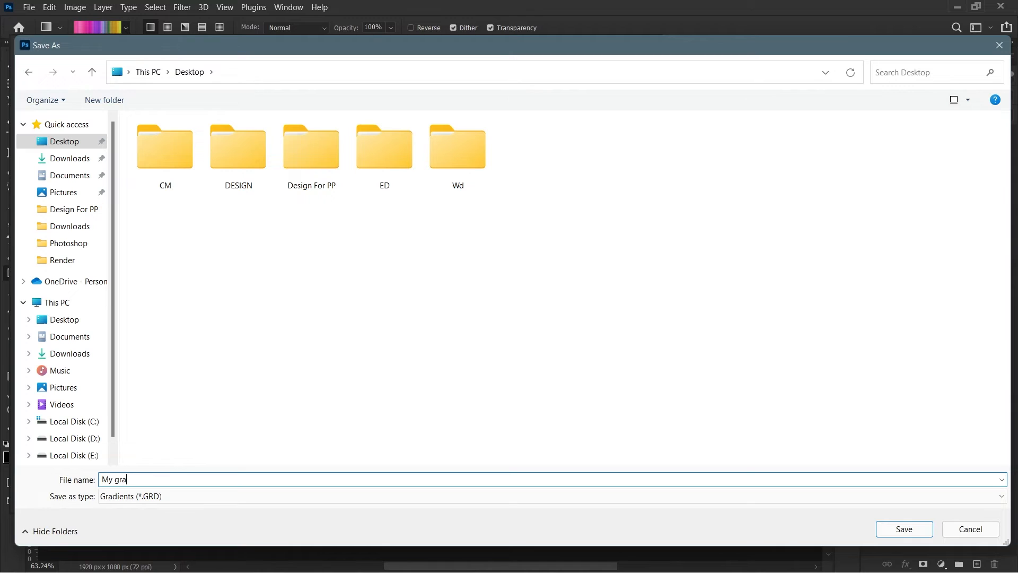
{"action": "type", "text": "dient"}
{"action": "left_click", "coordinate": [192, 500]}
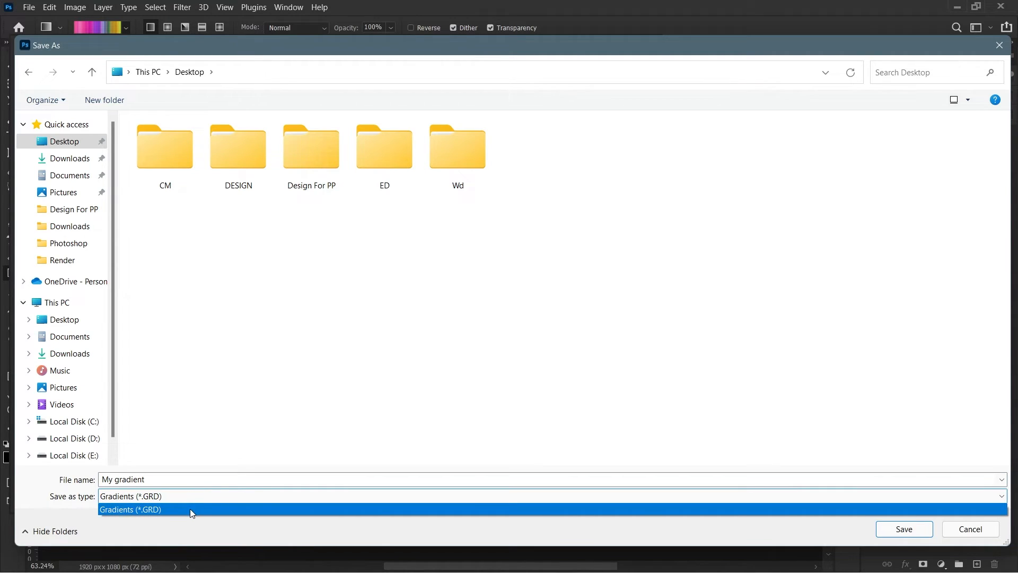
{"action": "left_click", "coordinate": [193, 500]}
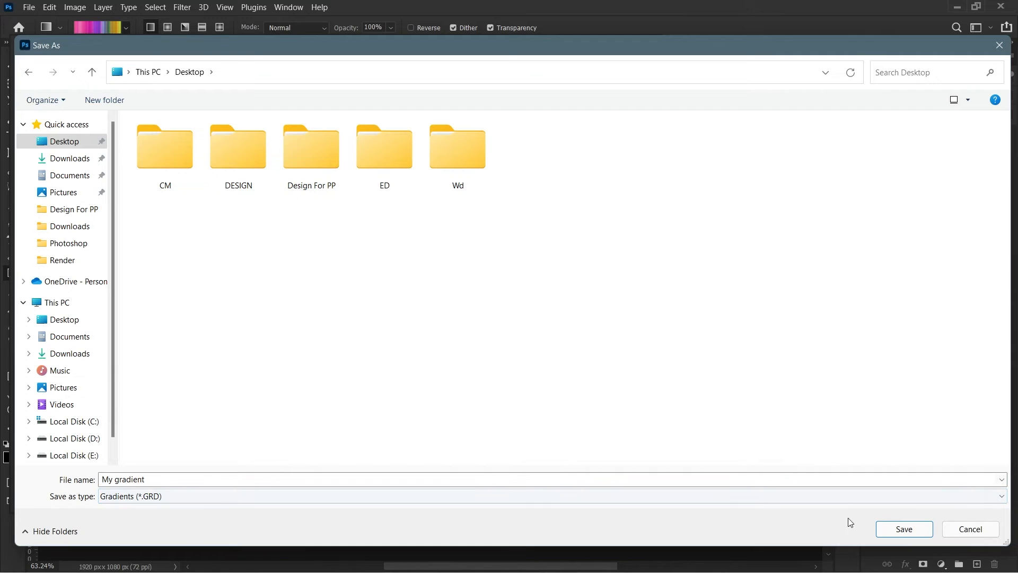
{"action": "left_click", "coordinate": [905, 529]}
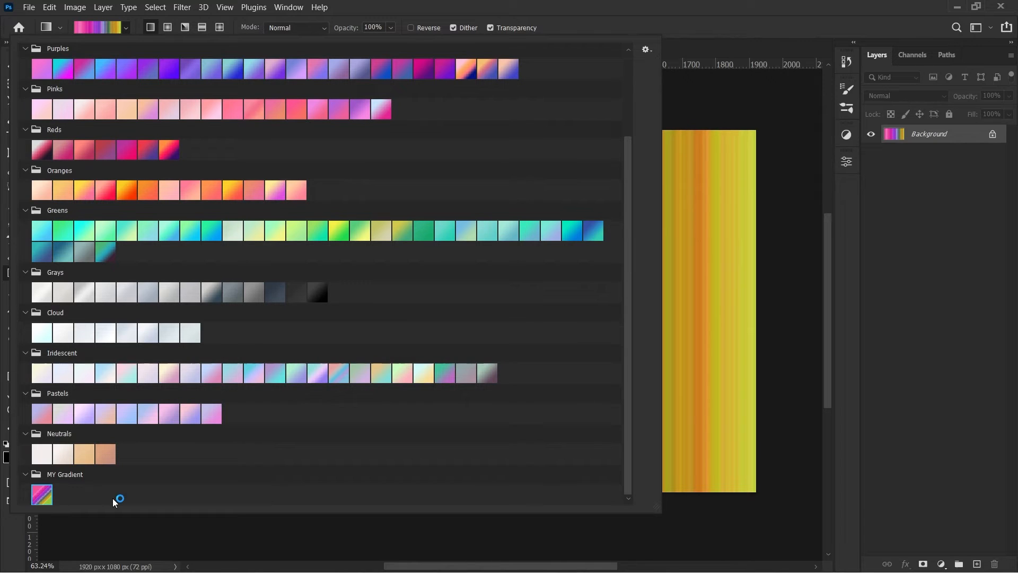
Import the My gradient file from the Desktop into the gradient presets and close the preset picker
{"action": "right_click", "coordinate": [37, 496]}
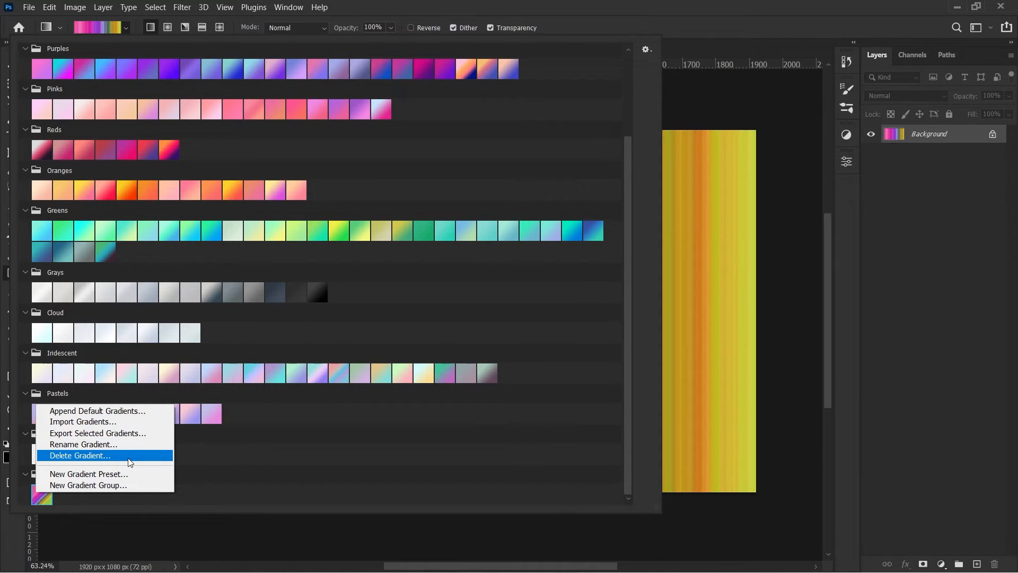
{"action": "left_click", "coordinate": [118, 422]}
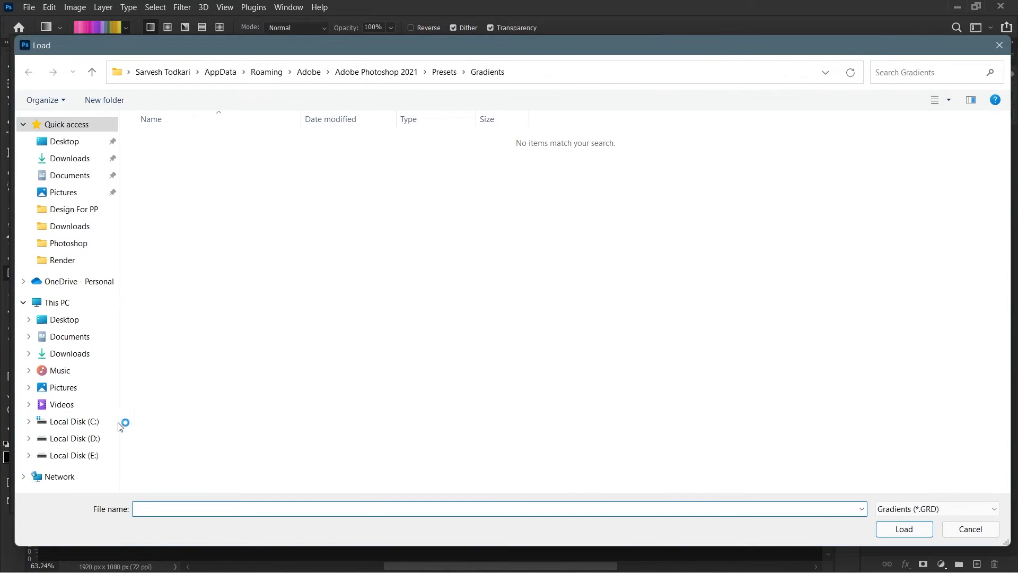
{"action": "left_click", "coordinate": [88, 319]}
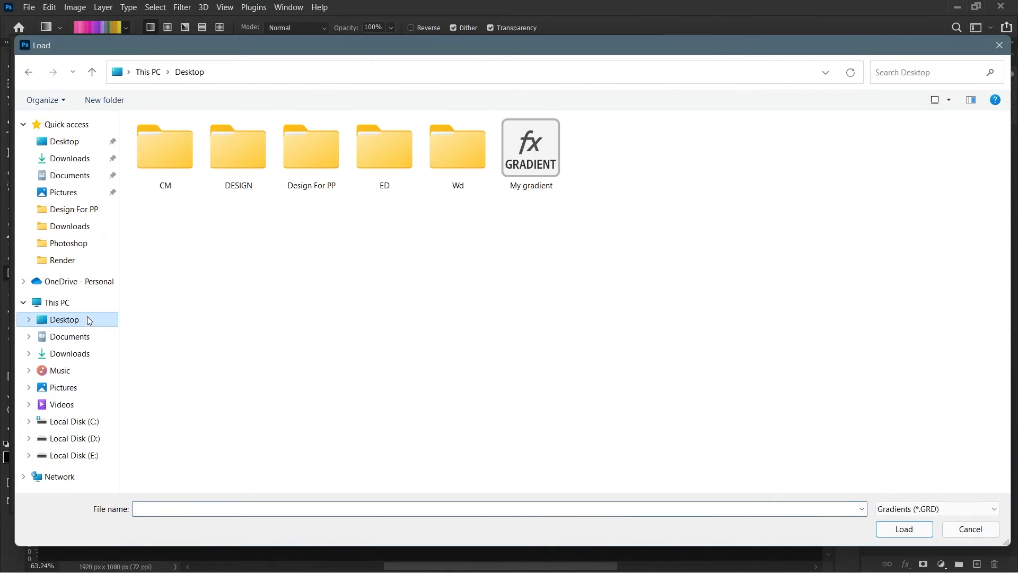
{"action": "left_click", "coordinate": [538, 183]}
{"action": "left_click", "coordinate": [907, 530]}
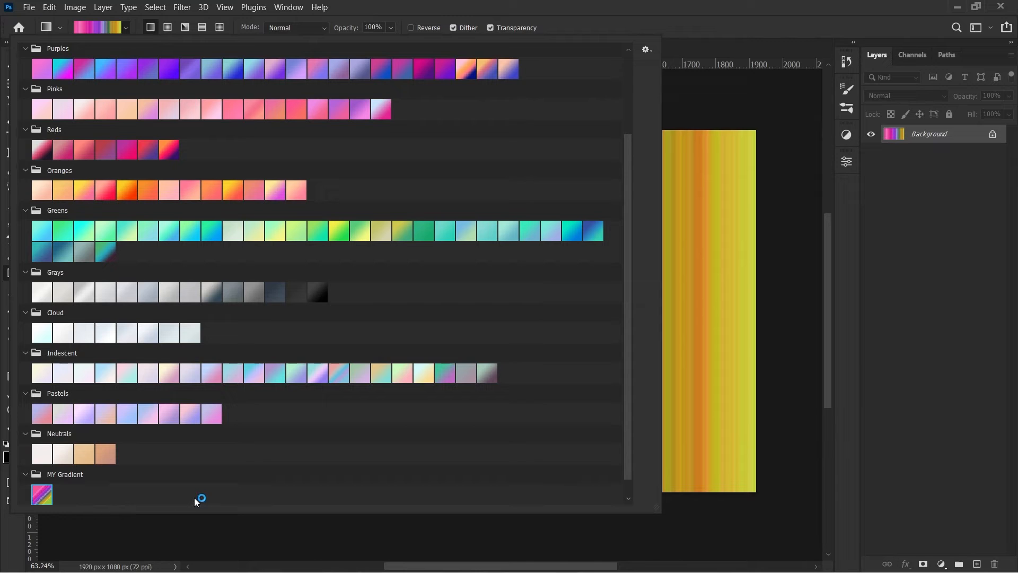
{"action": "left_click", "coordinate": [605, 24]}
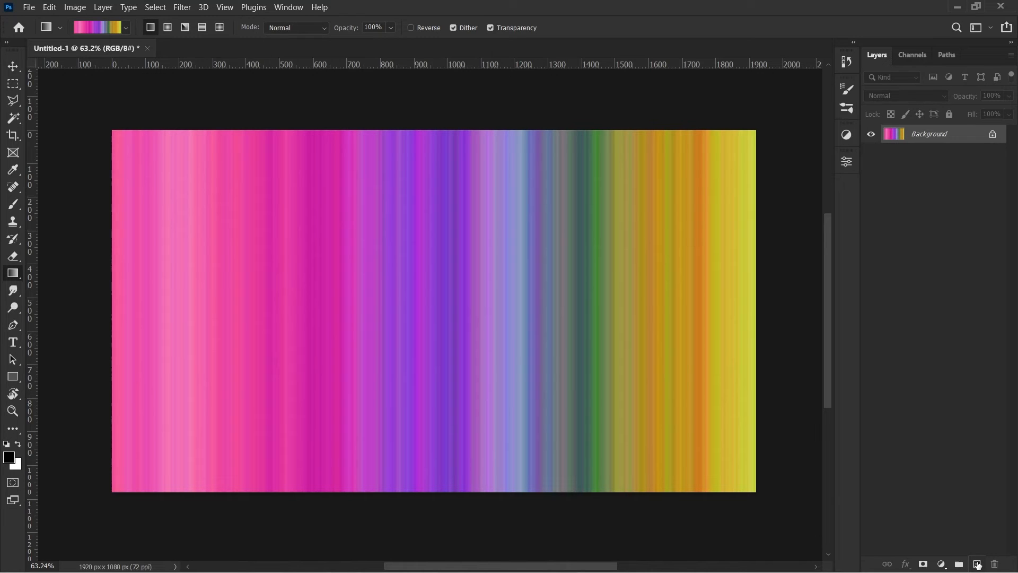
Add a new layer and draw linear noise gradients across it in several directions, ending with a vertical one with yellow uppermost
{"action": "left_click", "coordinate": [978, 565]}
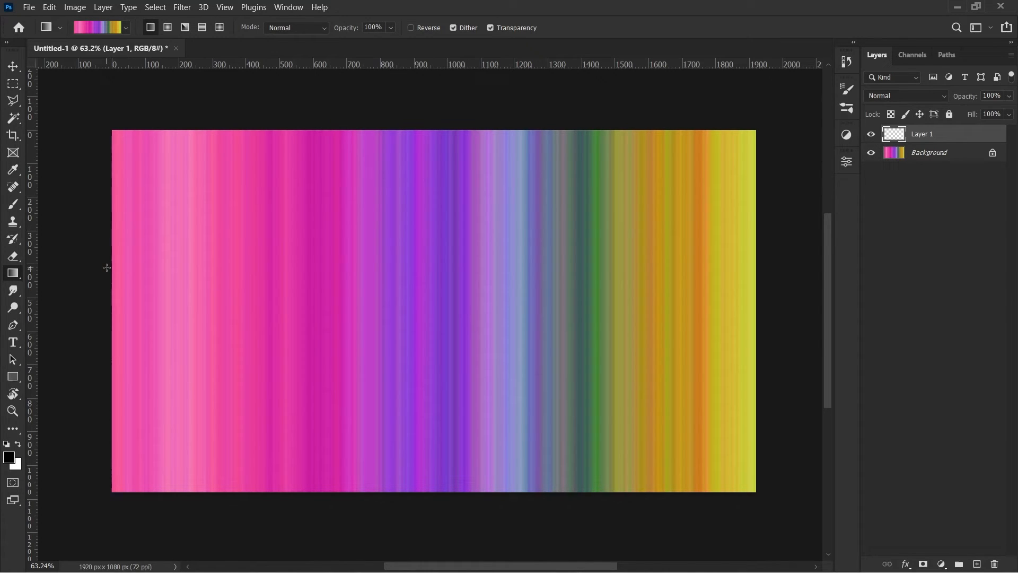
{"action": "left_click_drag", "start_coordinate": [107, 267], "coordinate": [158, 279]}
{"action": "left_click_drag", "start_coordinate": [248, 162], "coordinate": [780, 309]}
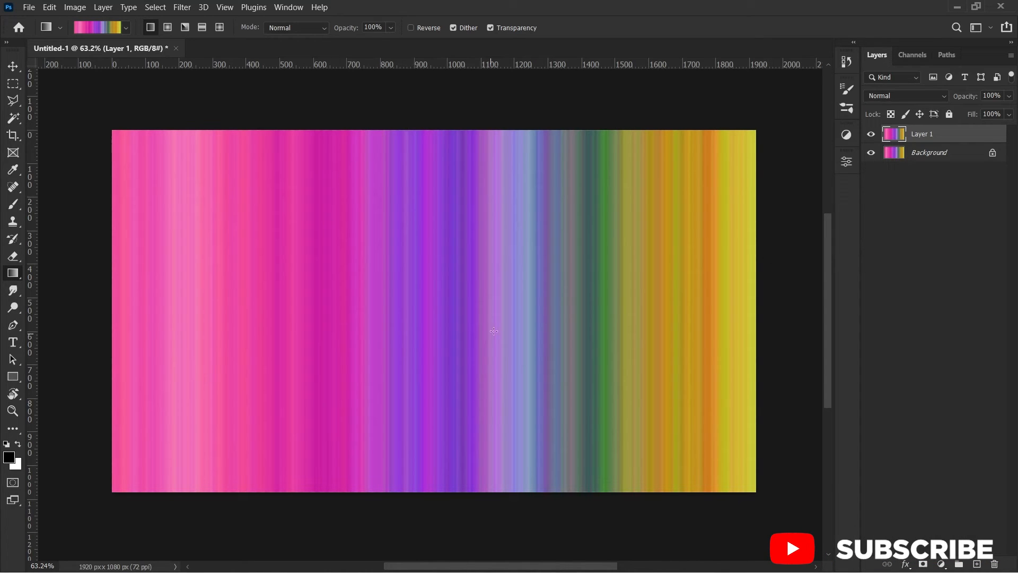
{"action": "left_click_drag", "start_coordinate": [426, 122], "coordinate": [438, 527]}
{"action": "left_click_drag", "start_coordinate": [447, 132], "coordinate": [447, 102]}
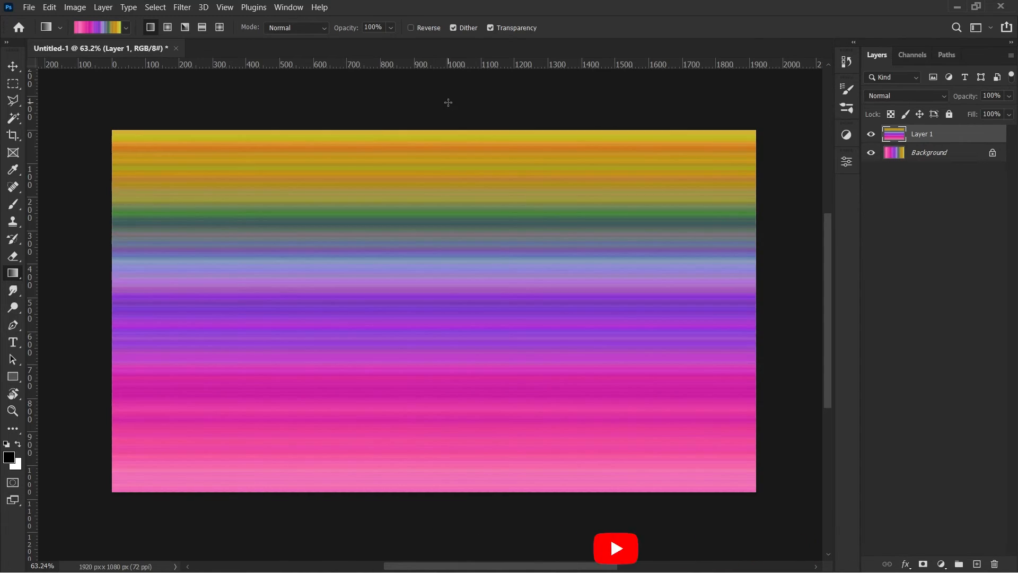
Draw radial noise gradients on Layer 1, first from the canvas centre and then from several of its corners
{"action": "left_click", "coordinate": [165, 29]}
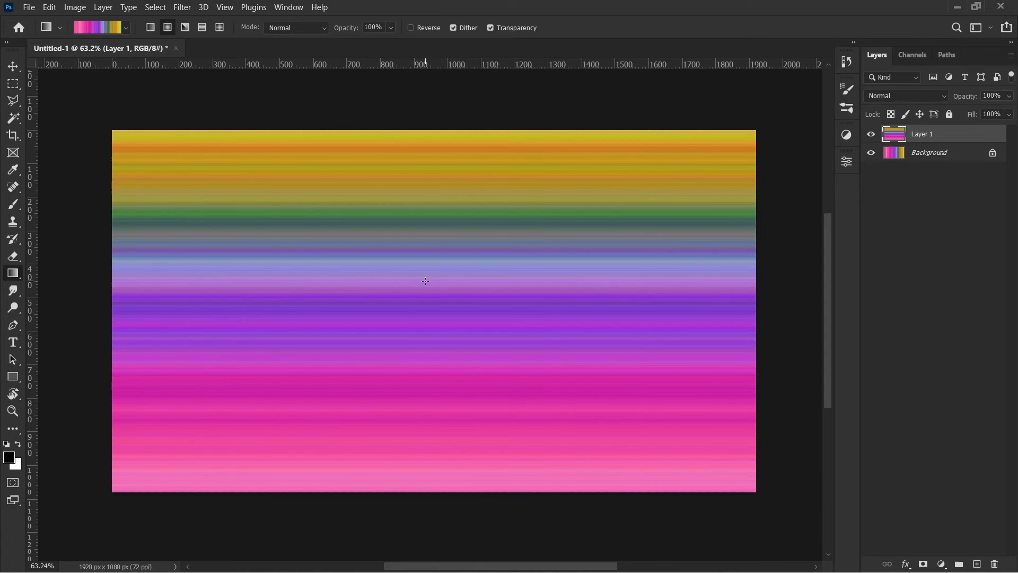
{"action": "left_click_drag", "start_coordinate": [425, 281], "coordinate": [789, 287]}
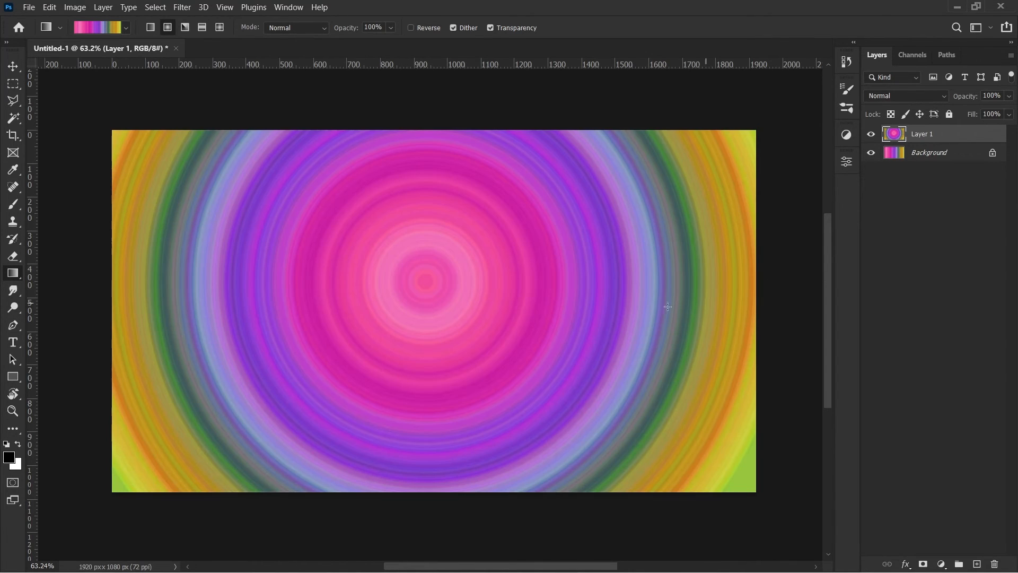
{"action": "left_click_drag", "start_coordinate": [443, 300], "coordinate": [793, 298]}
{"action": "left_click_drag", "start_coordinate": [443, 302], "coordinate": [792, 106]}
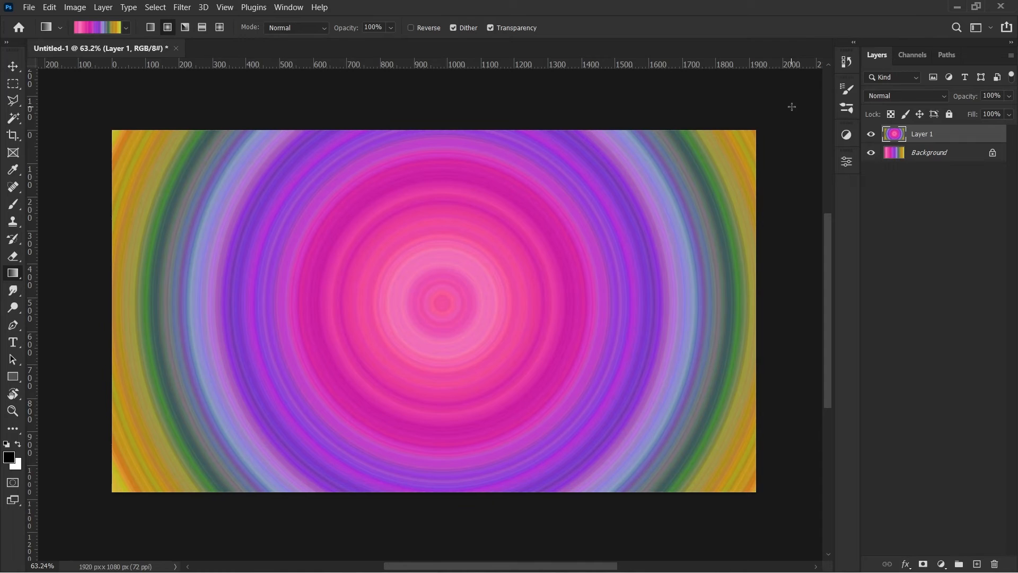
{"action": "left_click_drag", "start_coordinate": [443, 305], "coordinate": [339, 286]}
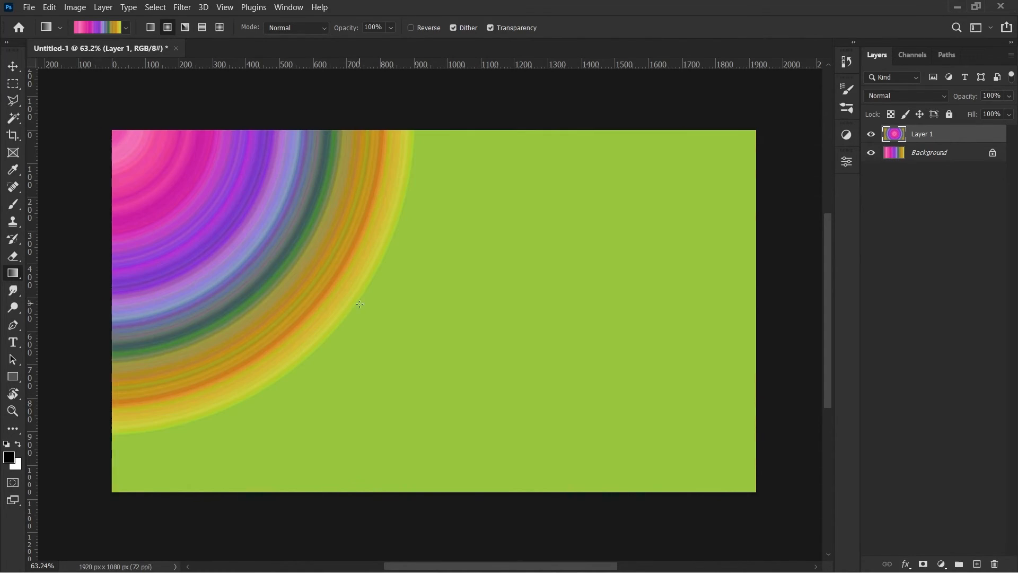
{"action": "left_click_drag", "start_coordinate": [126, 515], "coordinate": [455, 257]}
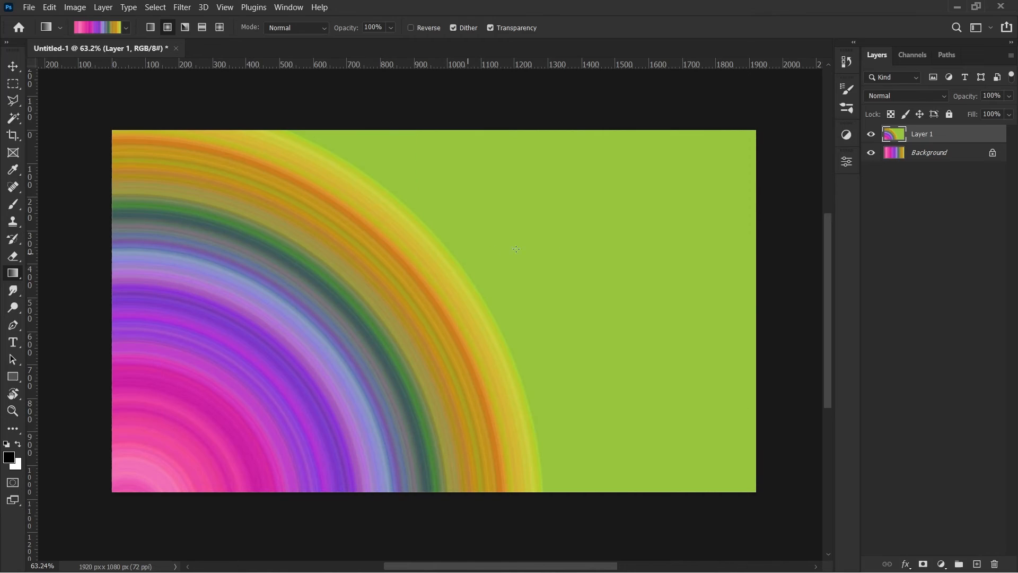
{"action": "left_click_drag", "start_coordinate": [683, 101], "coordinate": [419, 428]}
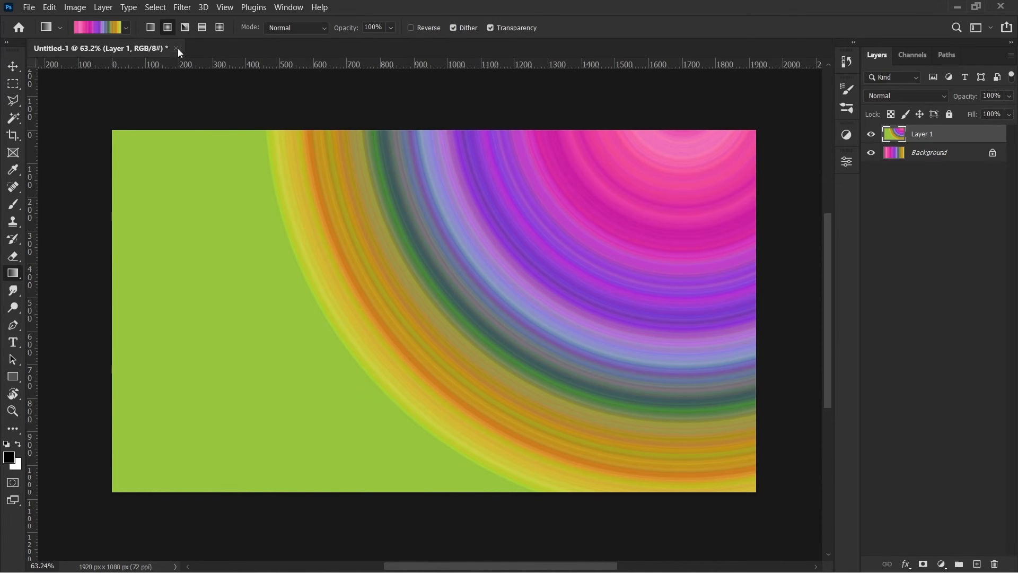
Draw angle gradients in several diagonal directions on Layer 1, followed by horizontally drawn reflected gradients
{"action": "left_click", "coordinate": [185, 27]}
{"action": "left_click_drag", "start_coordinate": [405, 307], "coordinate": [691, 121]}
{"action": "left_click_drag", "start_coordinate": [556, 263], "coordinate": [774, 473]}
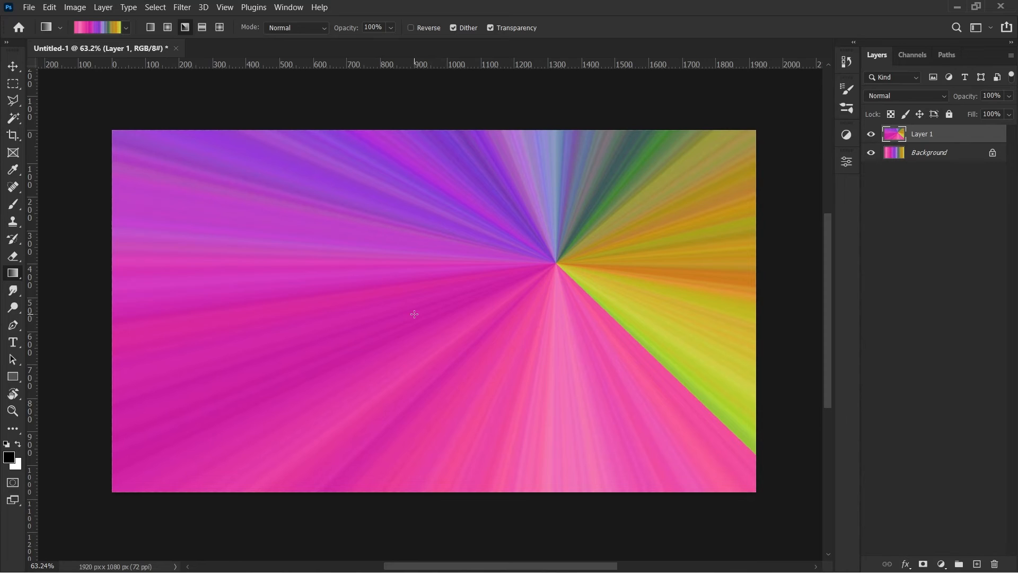
{"action": "left_click_drag", "start_coordinate": [414, 314], "coordinate": [160, 493]}
{"action": "left_click_drag", "start_coordinate": [253, 328], "coordinate": [67, 114]}
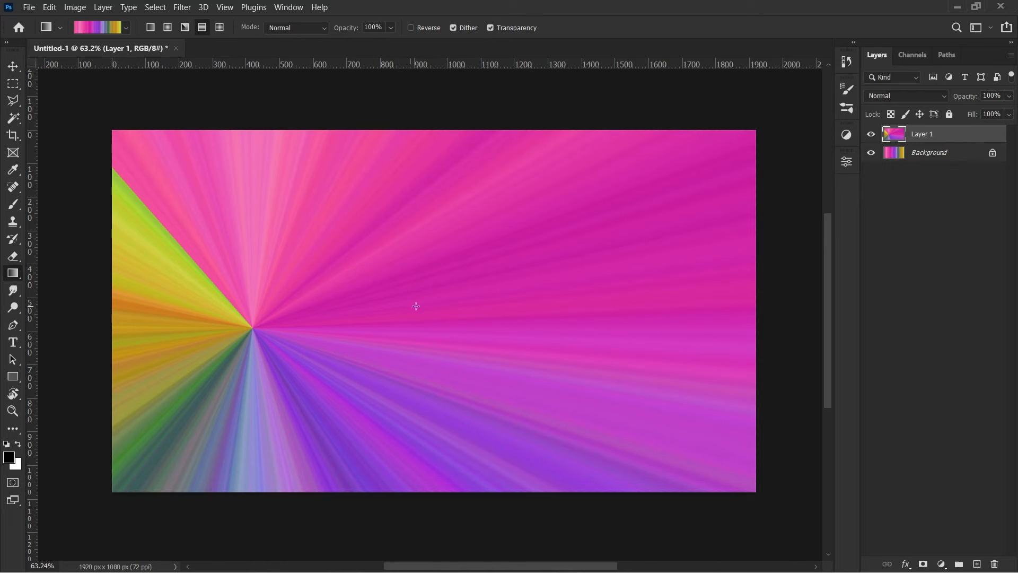
{"action": "left_click_drag", "start_coordinate": [423, 299], "coordinate": [78, 285]}
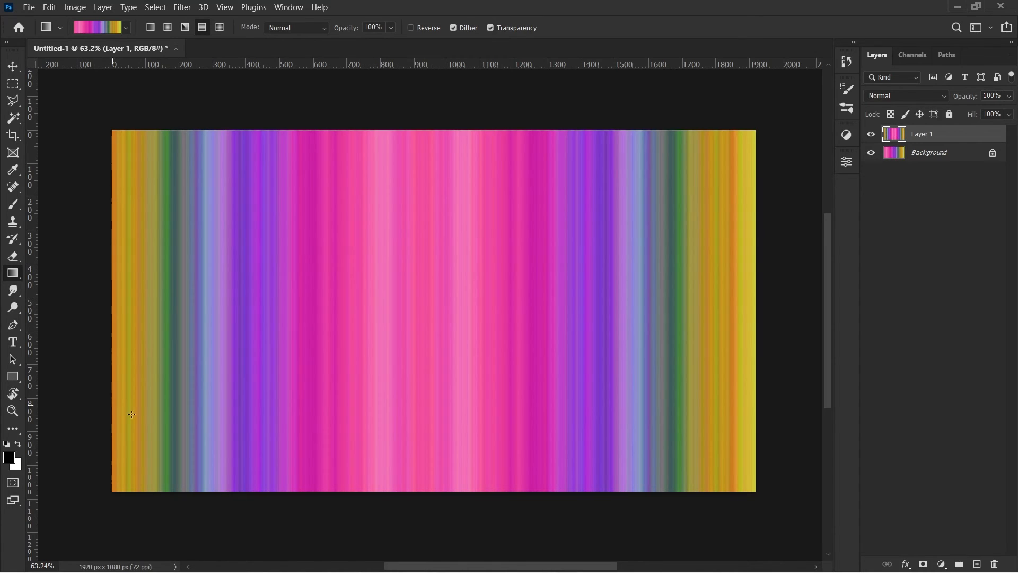
{"action": "left_click_drag", "start_coordinate": [323, 318], "coordinate": [101, 306]}
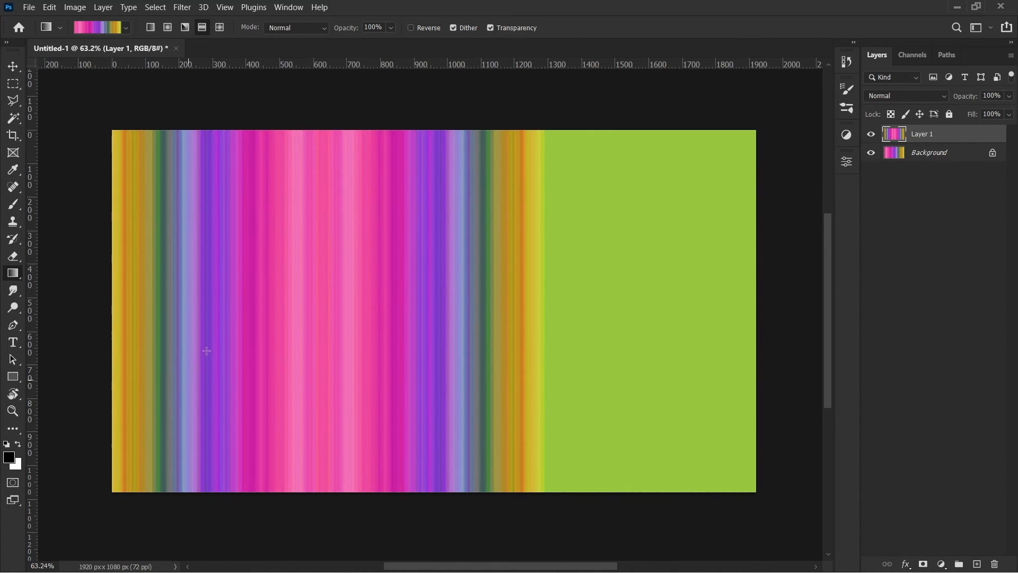
Draw diamond noise gradients from the centre of Layer 1, ending with a horizontally drawn one extending past the canvas edge
{"action": "left_click", "coordinate": [220, 29]}
{"action": "left_click_drag", "start_coordinate": [425, 304], "coordinate": [107, 100]}
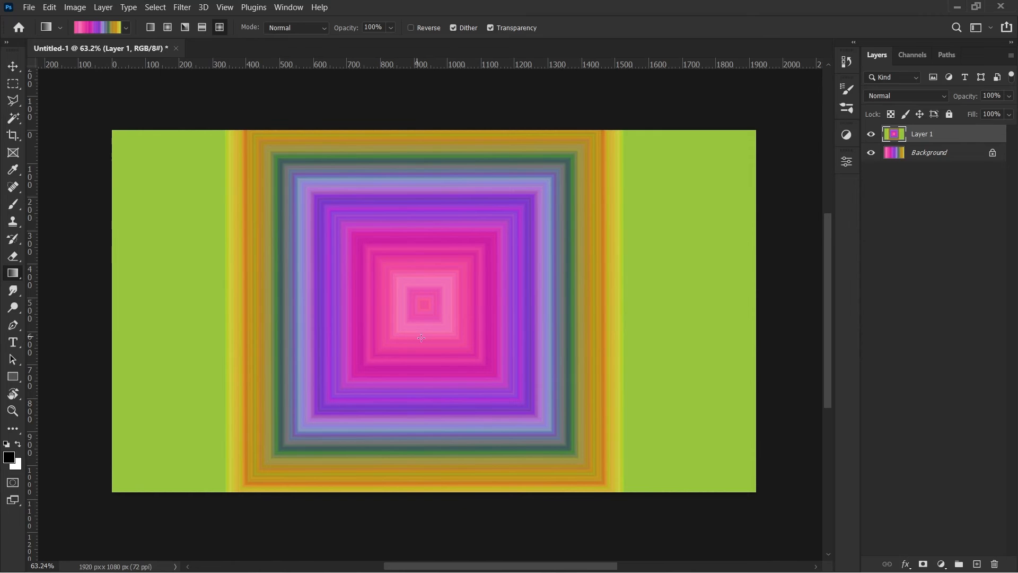
{"action": "left_click_drag", "start_coordinate": [424, 306], "coordinate": [65, 305]}
{"action": "left_click_drag", "start_coordinate": [421, 316], "coordinate": [57, 318]}
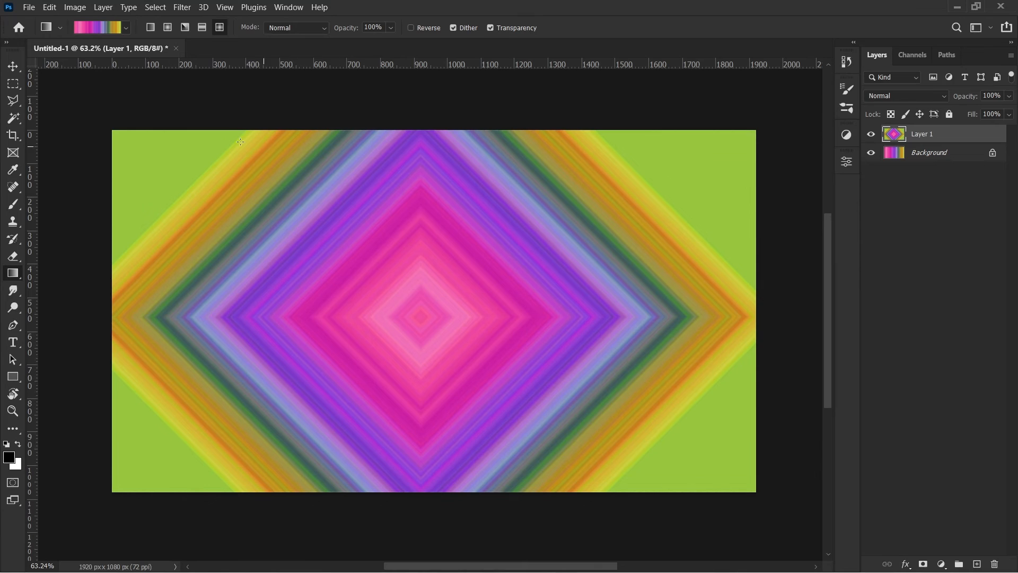
Try a 40% opacity for the Gradient tool and restore it to 100%
{"action": "left_click", "coordinate": [390, 29]}
{"action": "left_click", "coordinate": [402, 43]}
{"action": "left_click", "coordinate": [375, 30]}
{"action": "type", "text": "40"}
{"action": "key", "text": "Return"}
{"action": "left_click_drag", "start_coordinate": [343, 28], "coordinate": [409, 33]}
Switch the gradient's Reverse option on and off repeatedly, leave it off, and toggle the Transparency option
{"action": "left_click", "coordinate": [412, 27]}
{"action": "left_click", "coordinate": [412, 28]}
{"action": "left_click", "coordinate": [412, 27]}
{"action": "left_click", "coordinate": [412, 28]}
{"action": "left_click", "coordinate": [413, 27]}
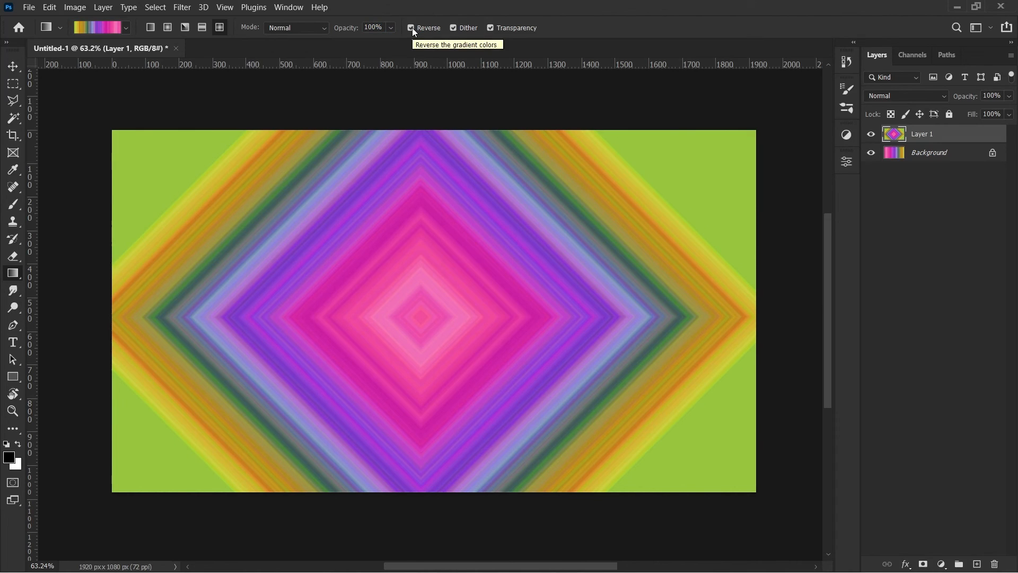
{"action": "left_click", "coordinate": [412, 27]}
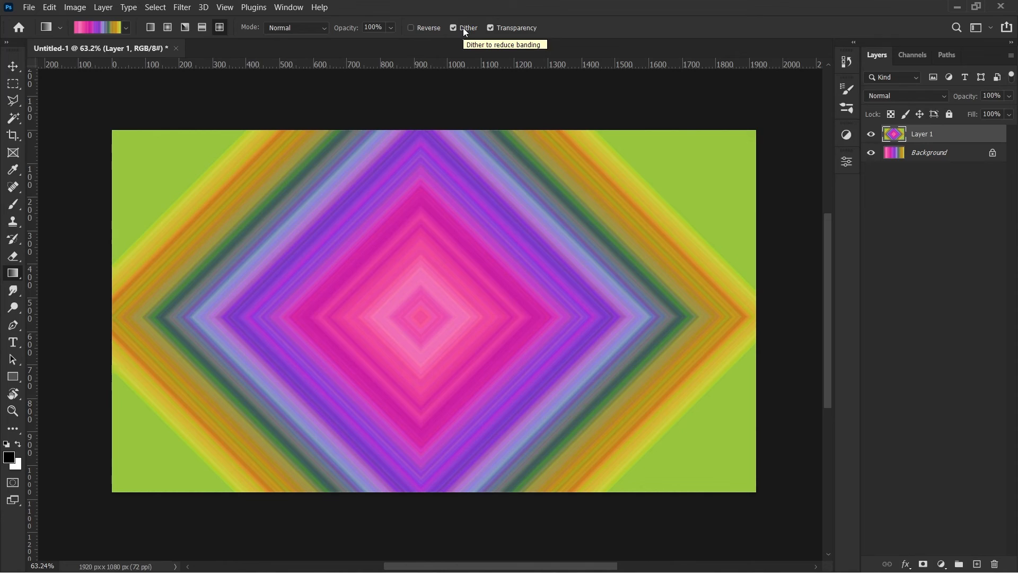
{"action": "left_click", "coordinate": [491, 28]}
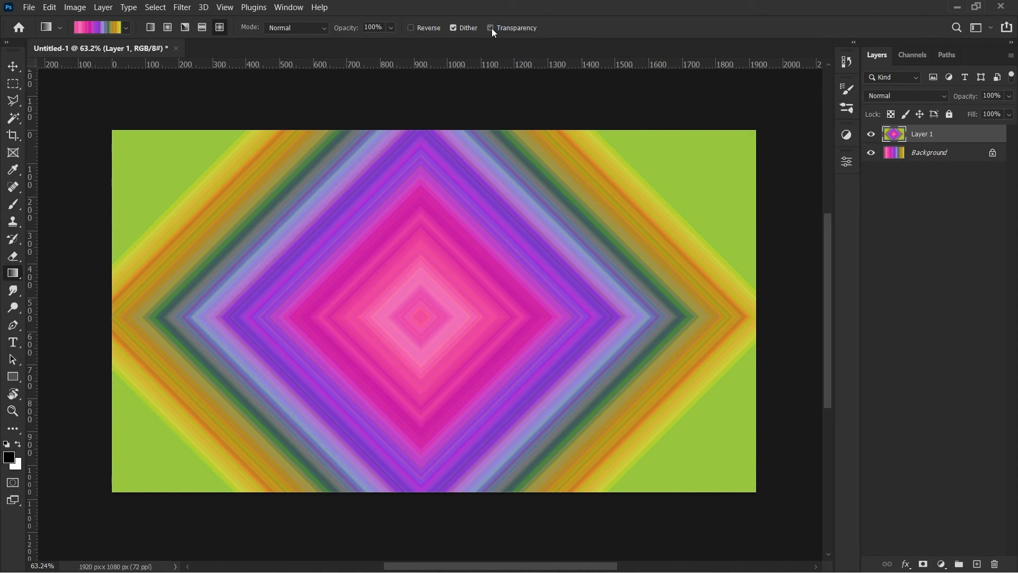